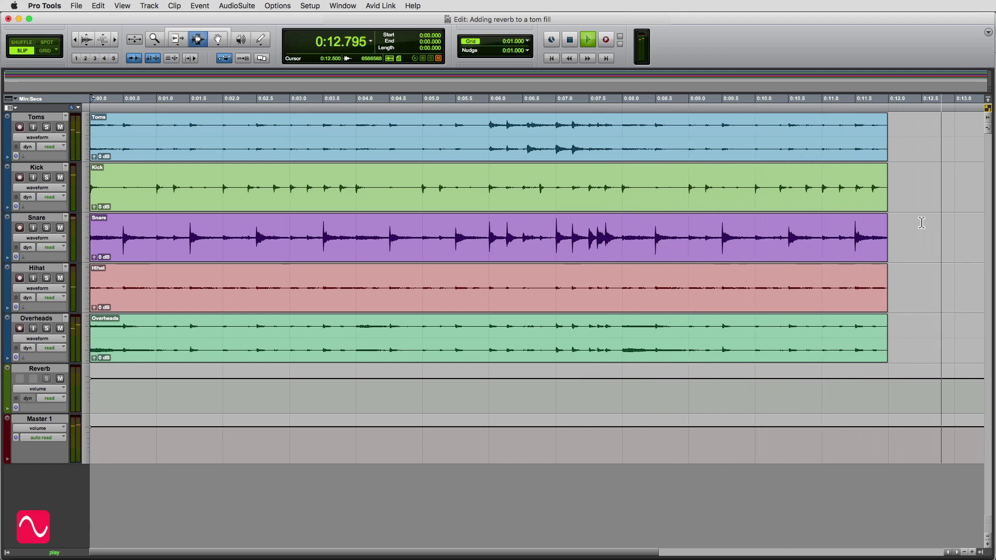
Play back the full drum mix from just before the tom fill, at 5.934 s
{"action": "key", "text": "space"}
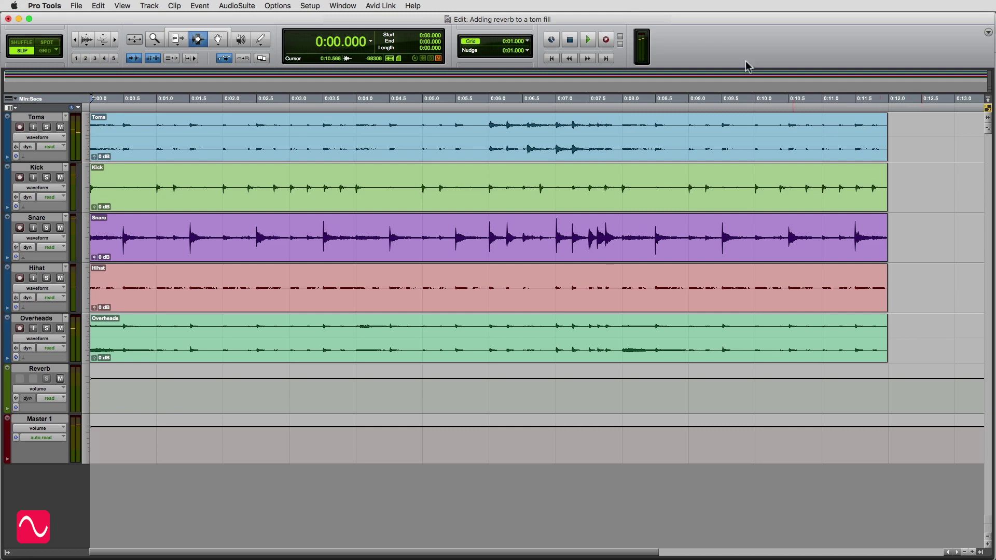
{"action": "left_click", "coordinate": [484, 126]}
{"action": "key", "text": "space"}
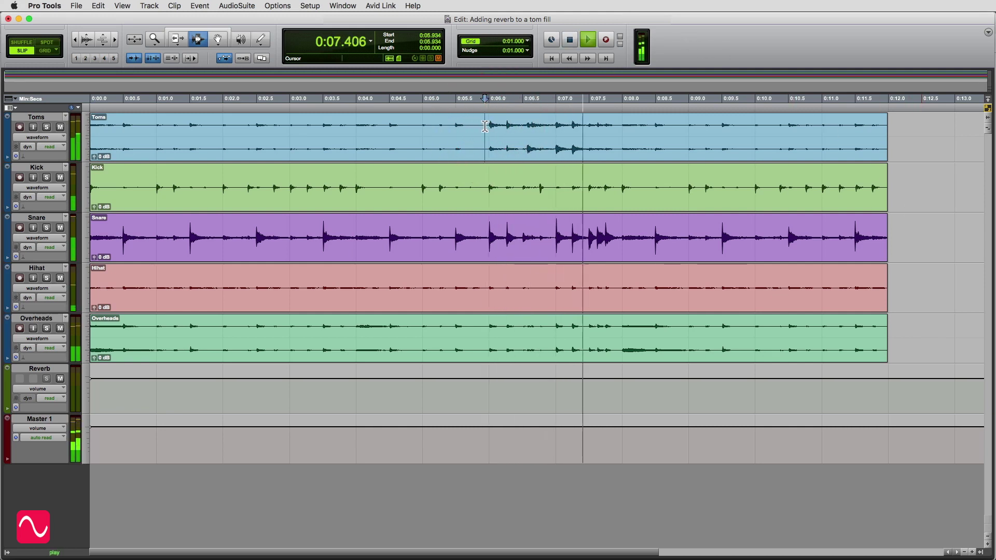
{"action": "key", "text": "space"}
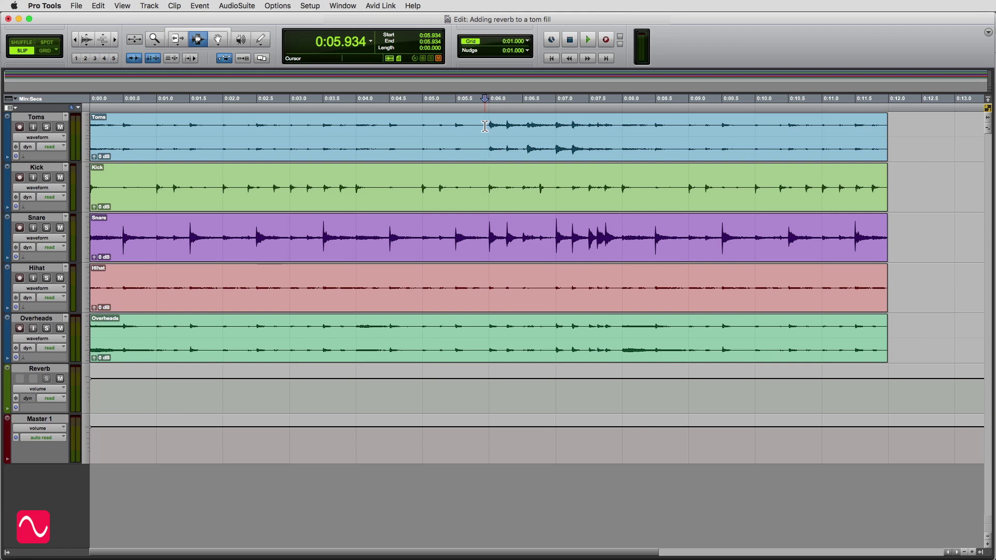
Solo the Toms track, play it from the session start to hear the spill, and unsolo it
{"action": "left_click", "coordinate": [47, 128]}
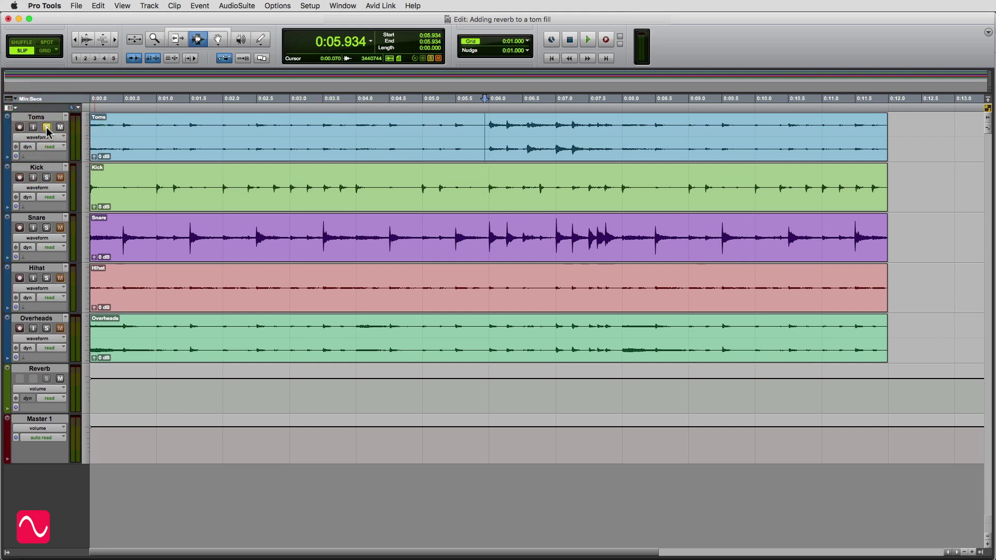
{"action": "key", "text": "Return"}
{"action": "key", "text": "space"}
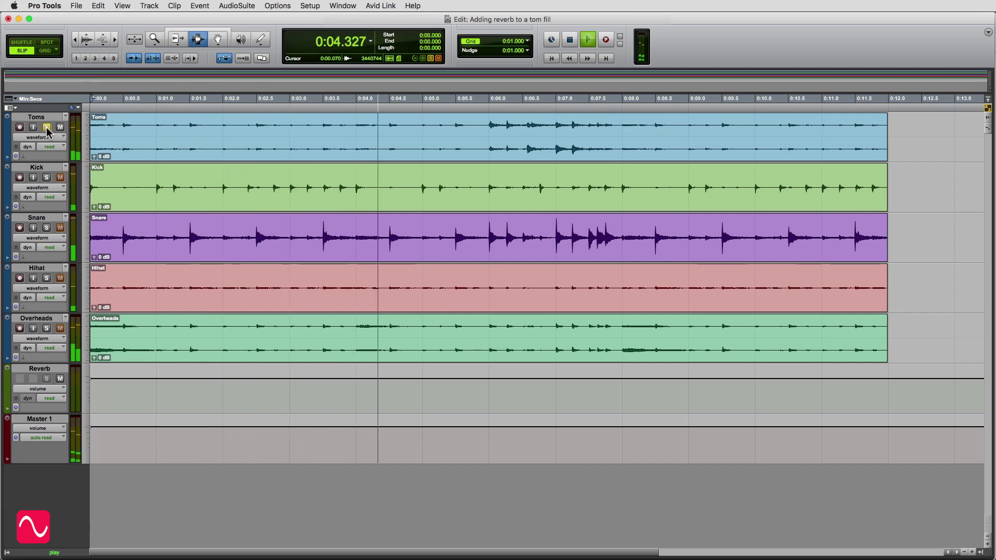
{"action": "key", "text": "space"}
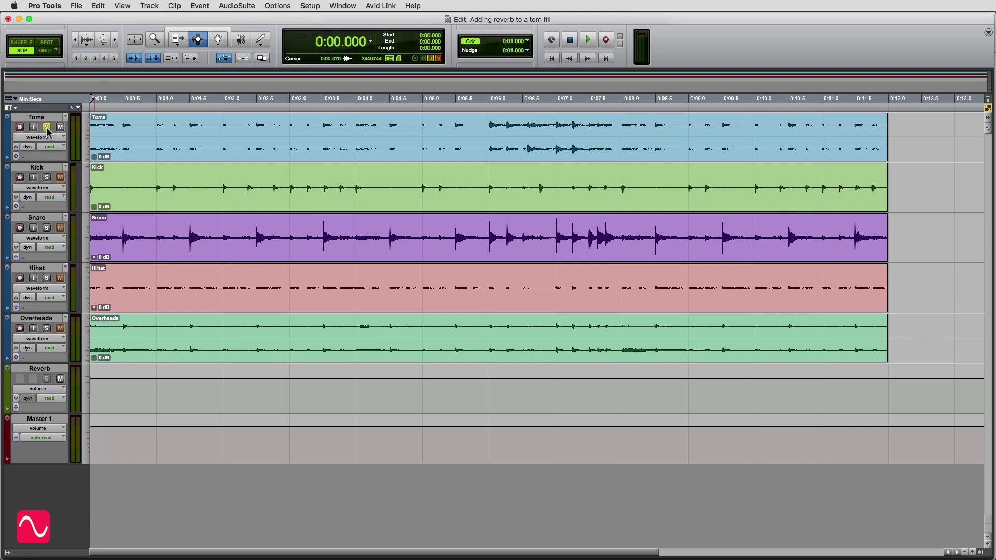
{"action": "left_click", "coordinate": [47, 128]}
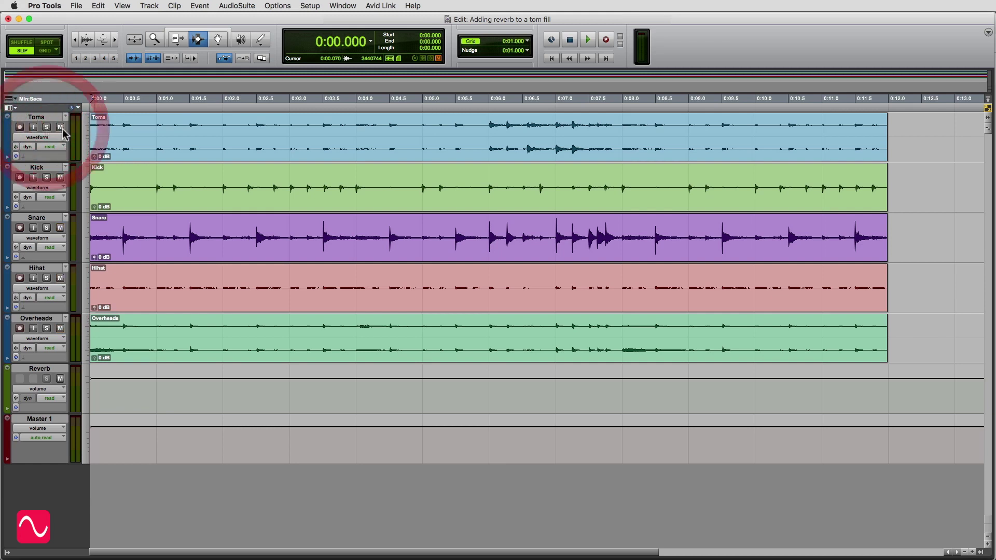
Compare the opening of the drum mix with the Toms track muted and unmuted
{"action": "left_click", "coordinate": [60, 128]}
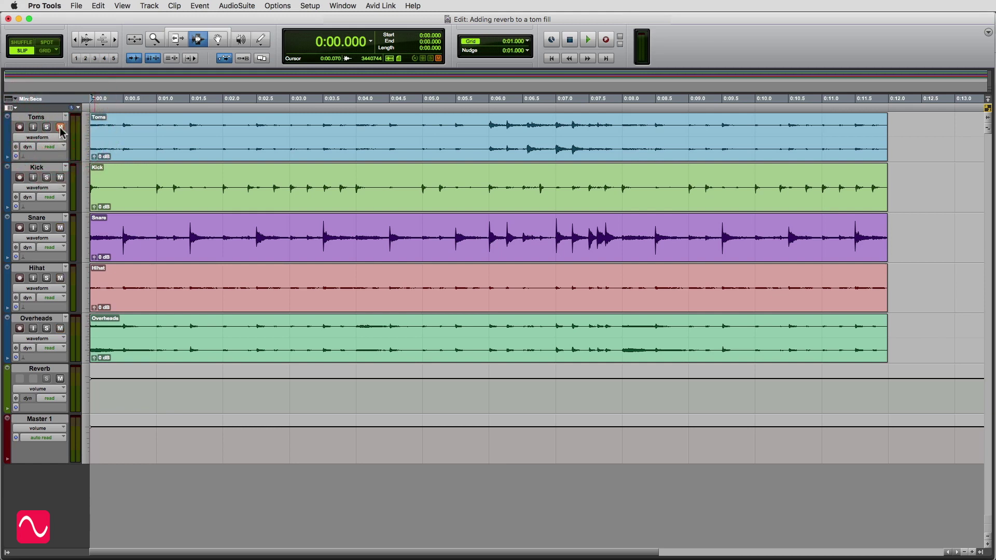
{"action": "key", "text": "space"}
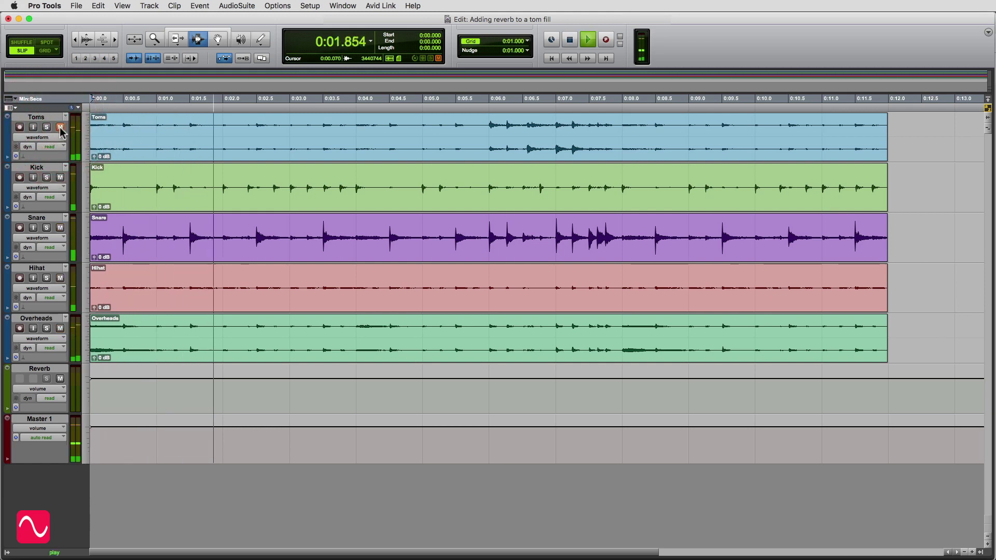
{"action": "left_click", "coordinate": [60, 128]}
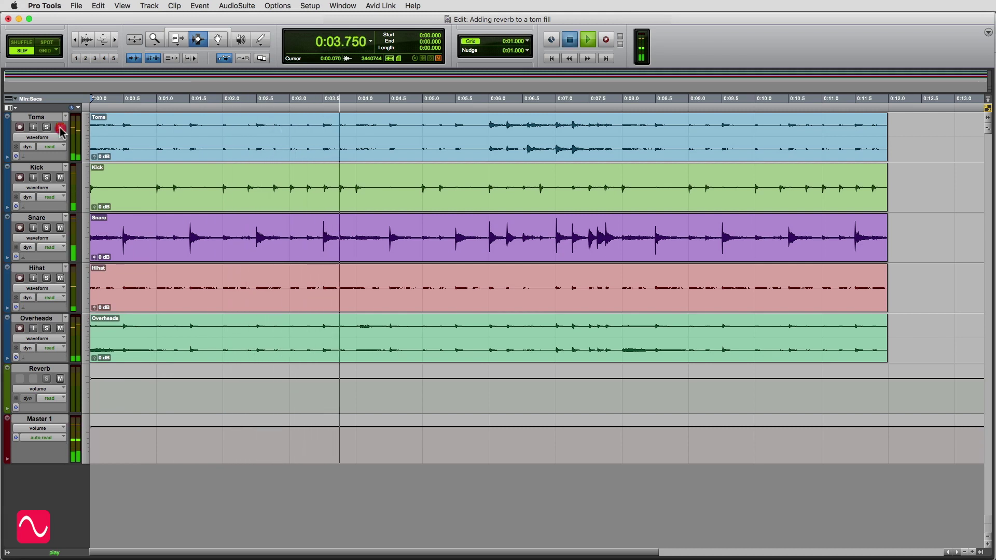
{"action": "key", "text": "space"}
{"action": "key", "text": "space"}
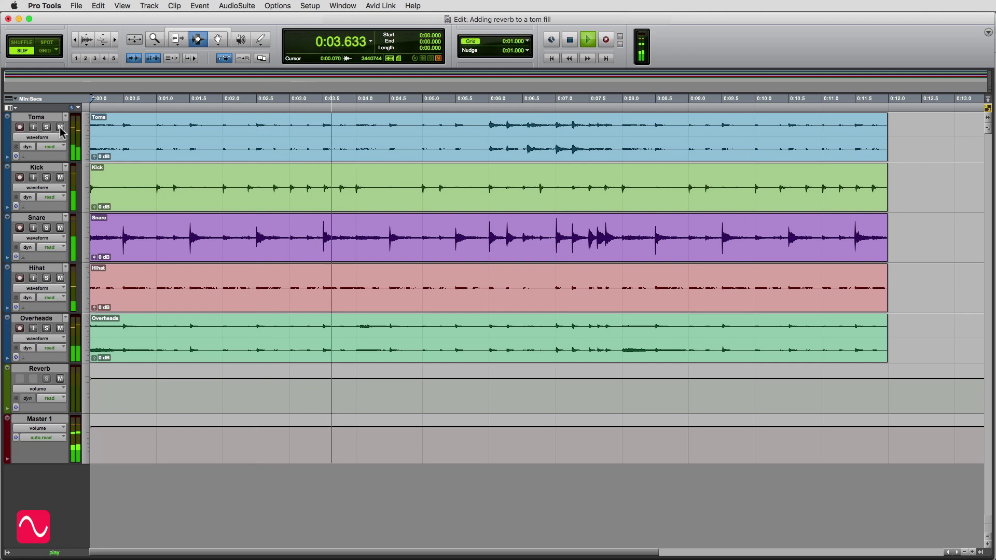
{"action": "key", "text": "space"}
Mute Toms again for another listen from the session start, and replay the opening with the track unmuted
{"action": "left_click", "coordinate": [60, 127]}
{"action": "key", "text": "space"}
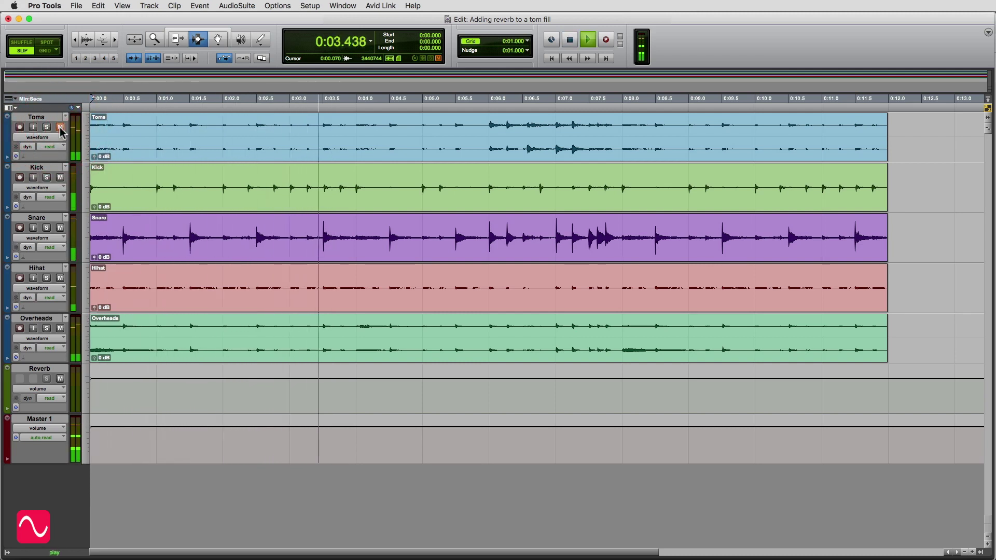
{"action": "key", "text": "space"}
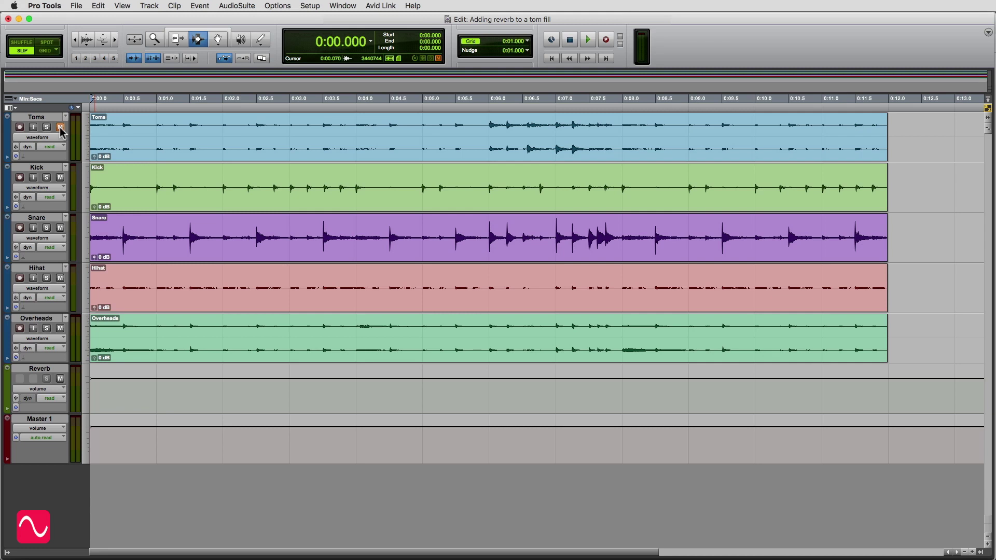
{"action": "key", "text": "space"}
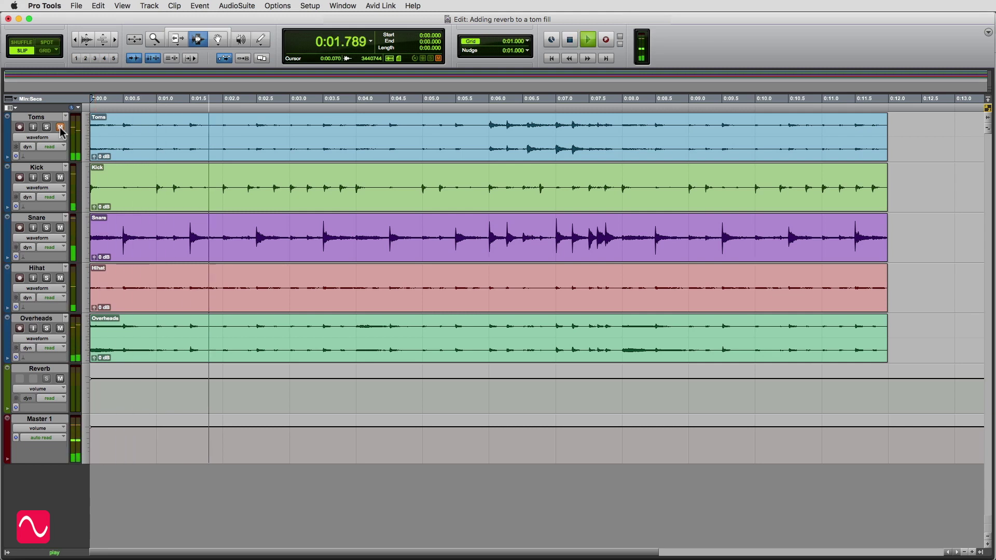
{"action": "key", "text": "space"}
{"action": "left_click", "coordinate": [60, 127]}
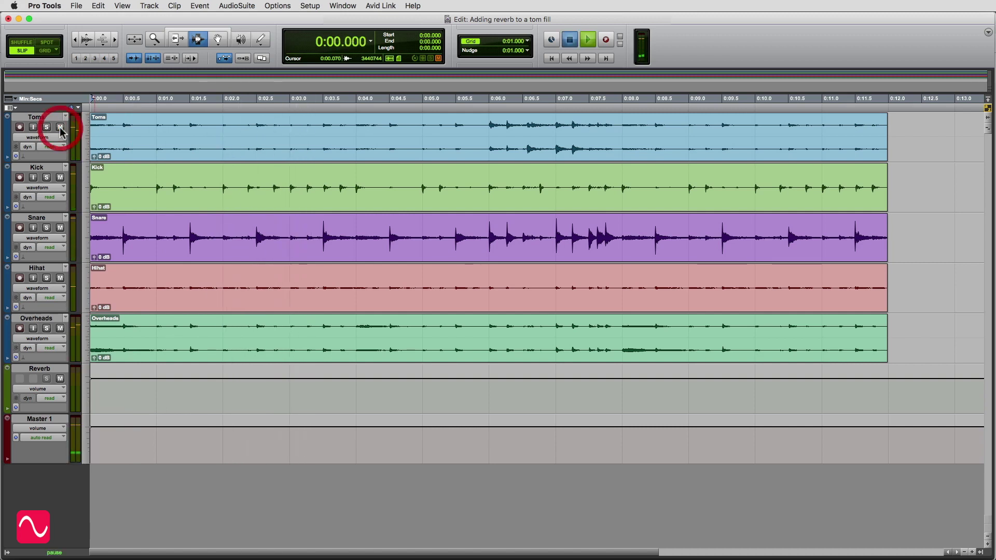
{"action": "key", "text": "space"}
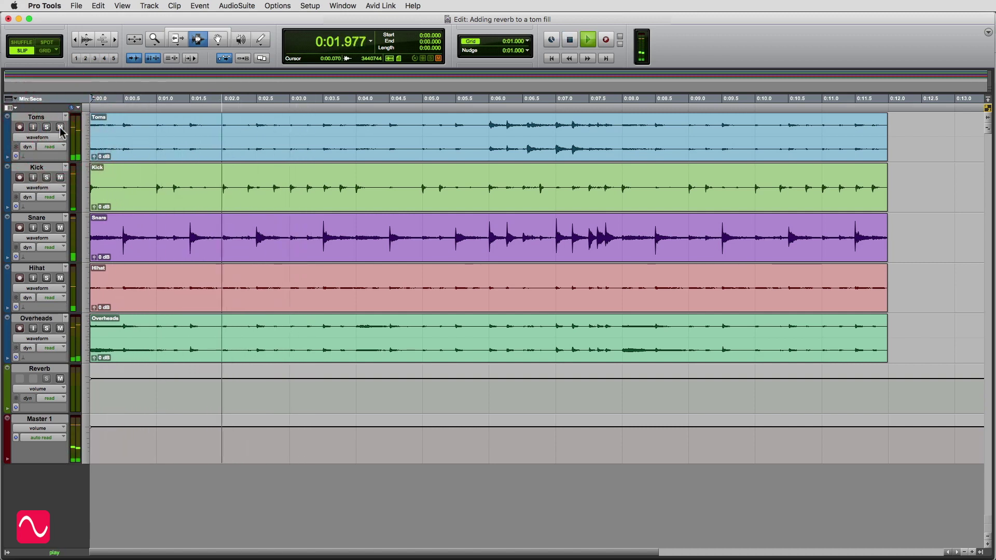
{"action": "key", "text": "space"}
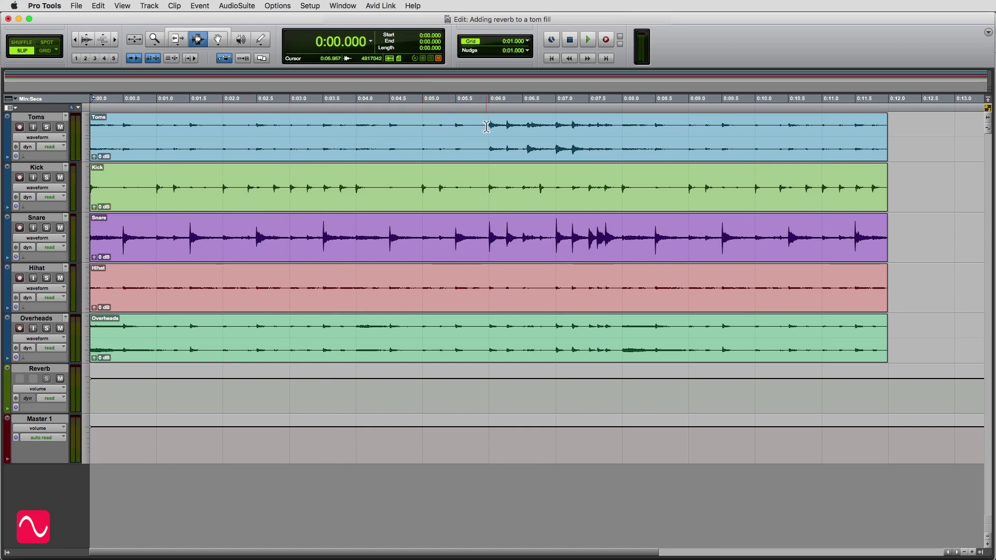
Delete the Toms audio ahead of the fill, from the session start to 5.973 s, and solo the track
{"action": "left_click_drag", "start_coordinate": [486, 127], "coordinate": [73, 134]}
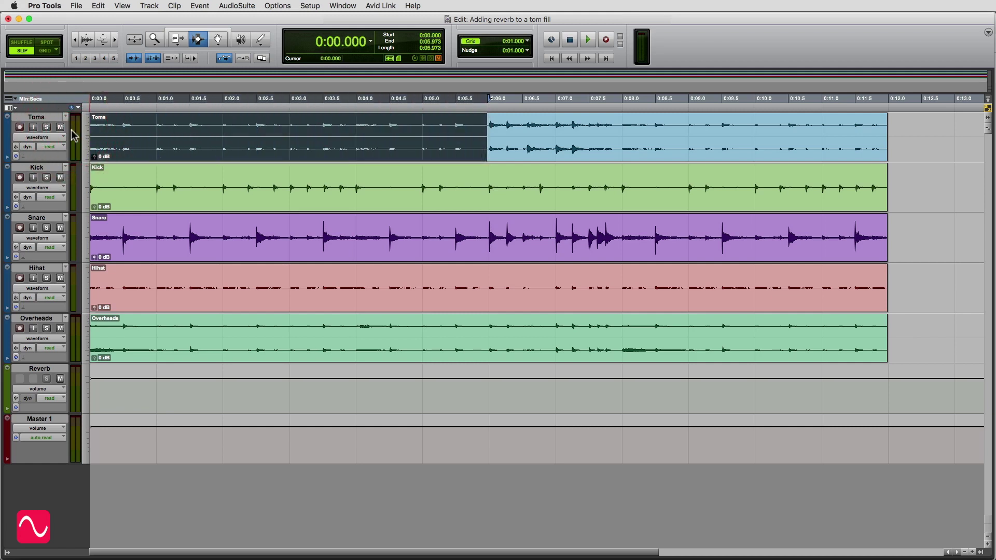
{"action": "key", "text": "Delete"}
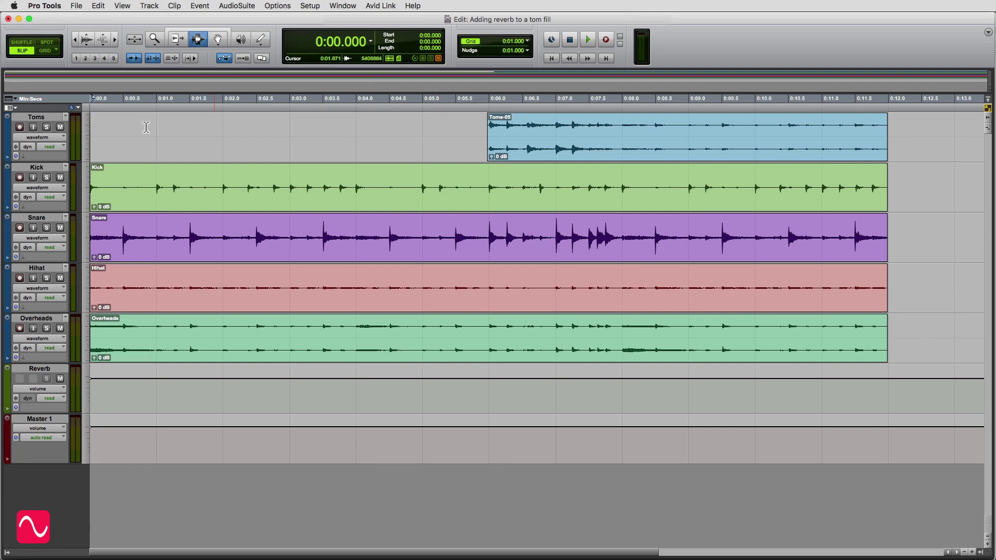
{"action": "left_click", "coordinate": [46, 127]}
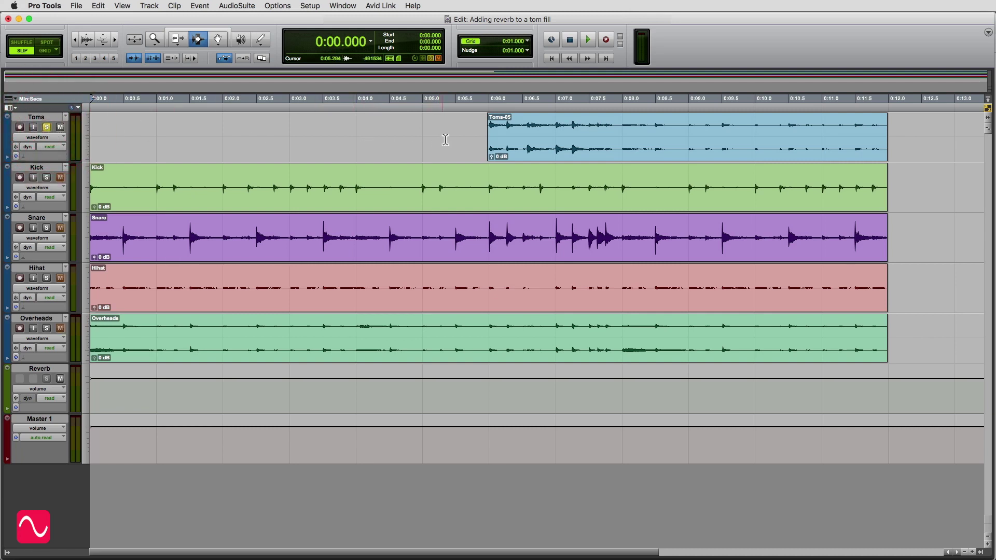
Play the soloed Toms track from 5.677 s to check how the remaining clip comes in
{"action": "left_click", "coordinate": [467, 138]}
{"action": "key", "text": "space"}
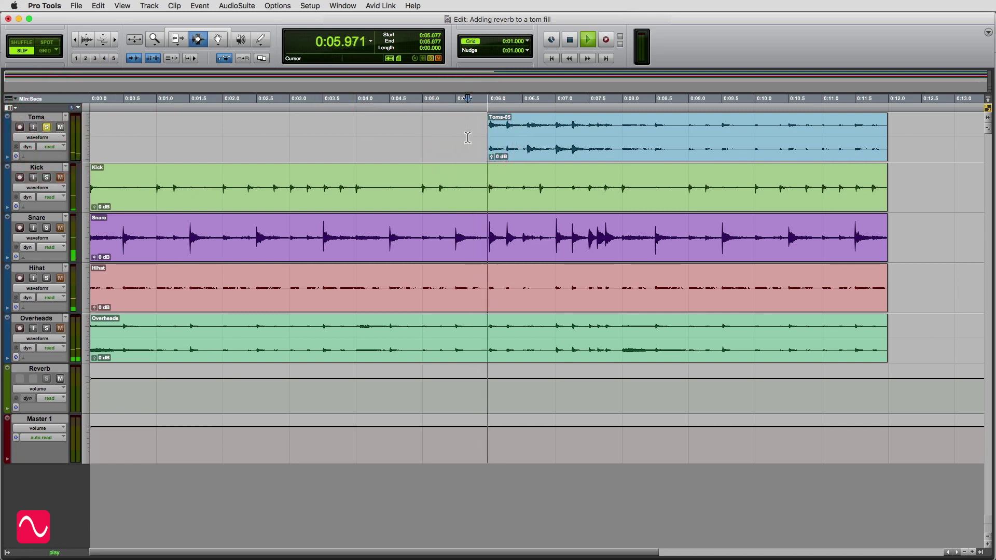
{"action": "key", "text": "space"}
{"action": "key", "text": "space"}
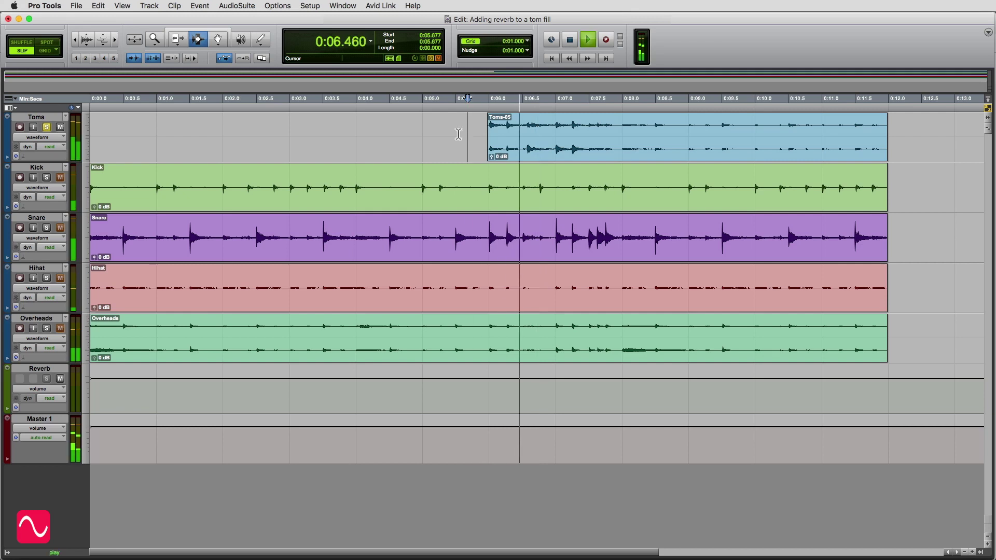
{"action": "key", "text": "space"}
Trim the start of the Toms clip to about 6.00 s, right before the first tom hit
{"action": "key", "text": "F5"}
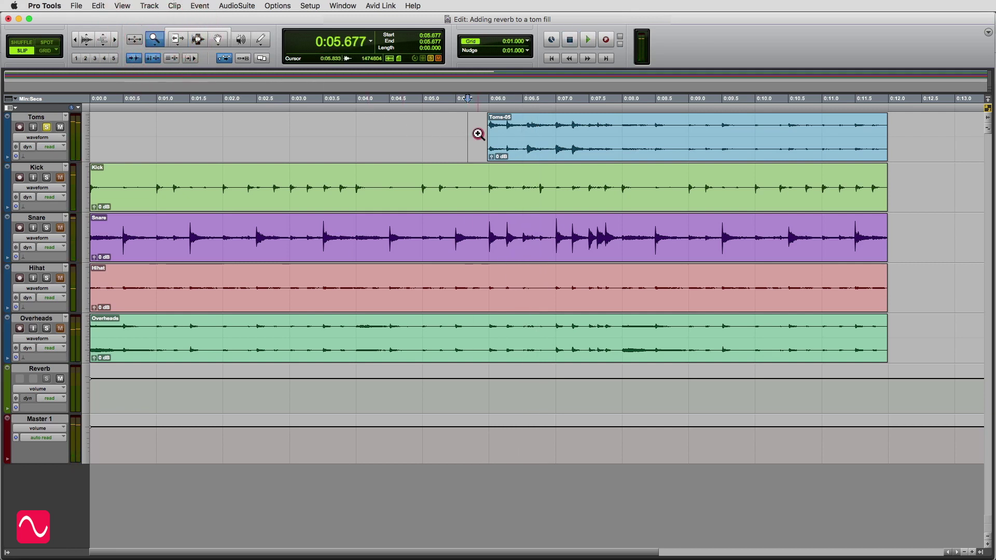
{"action": "left_click_drag", "start_coordinate": [485, 134], "coordinate": [512, 134]}
{"action": "left_click", "coordinate": [199, 40]}
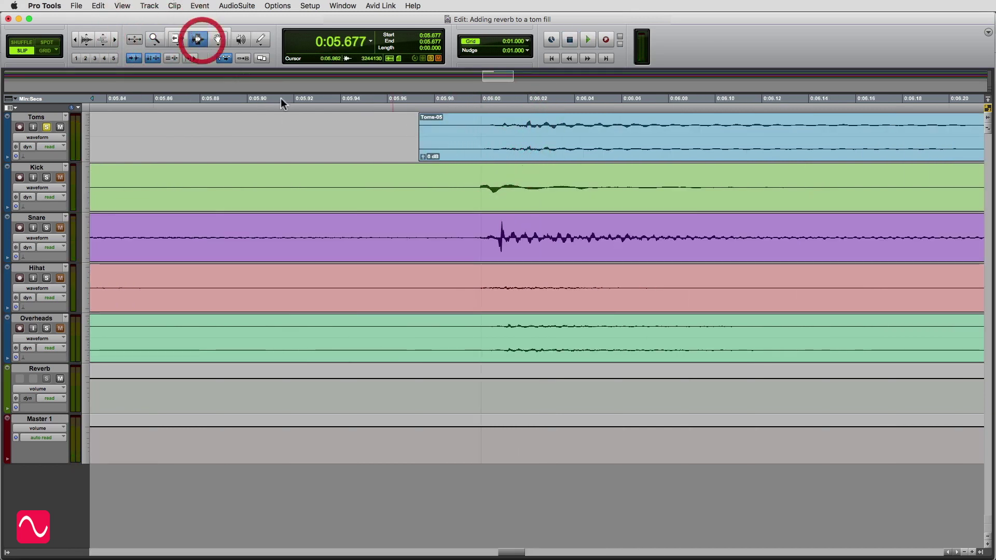
{"action": "left_click_drag", "start_coordinate": [418, 136], "coordinate": [481, 137]}
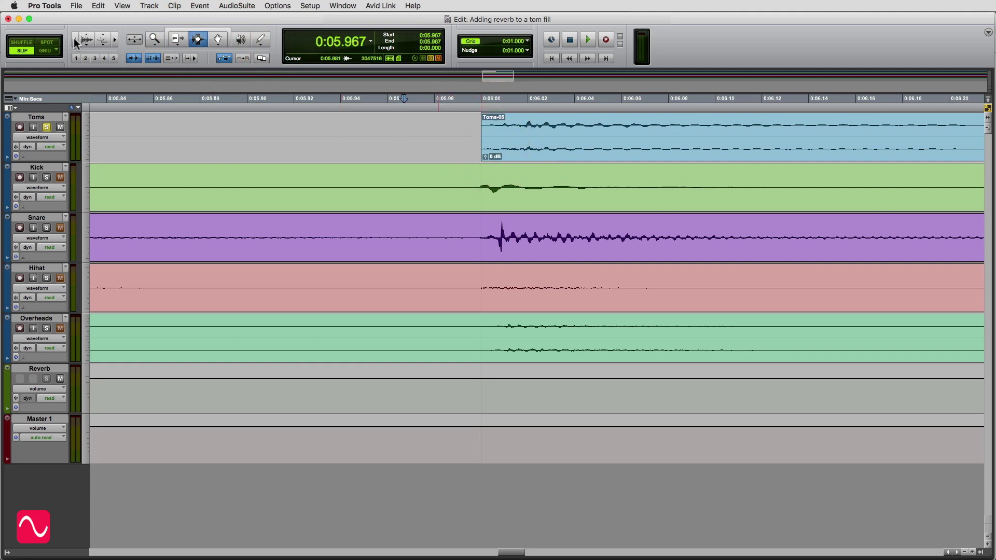
{"action": "left_click", "coordinate": [76, 39]}
{"action": "left_click", "coordinate": [75, 39]}
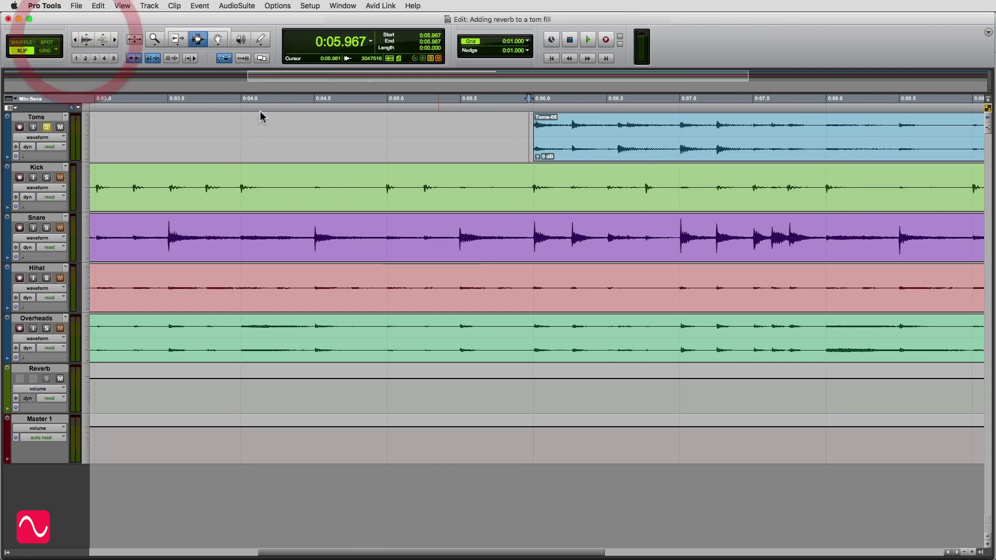
Play the soloed Toms track from 4.489 s to check the trimmed clip start
{"action": "left_click", "coordinate": [312, 106]}
{"action": "key", "text": "space"}
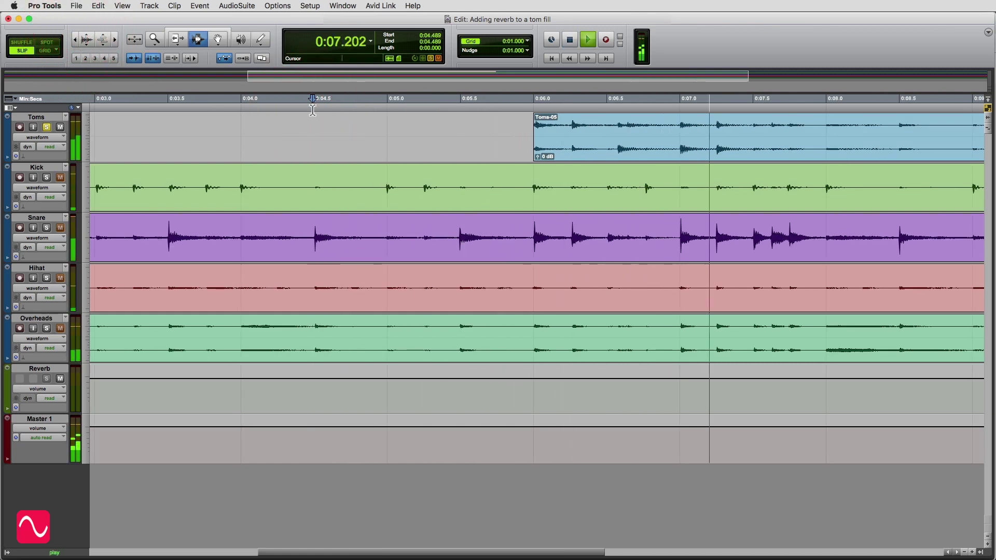
{"action": "key", "text": "space"}
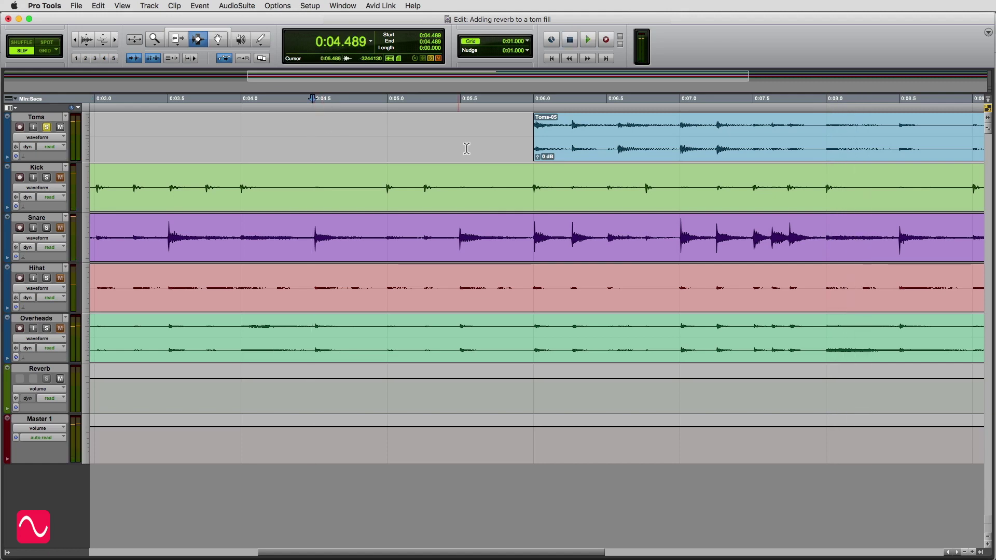
Play the tom fill from 5.975 s to judge where it should end
{"action": "scroll", "coordinate": [115, 144], "scroll_direction": "right", "scroll_amount": 10}
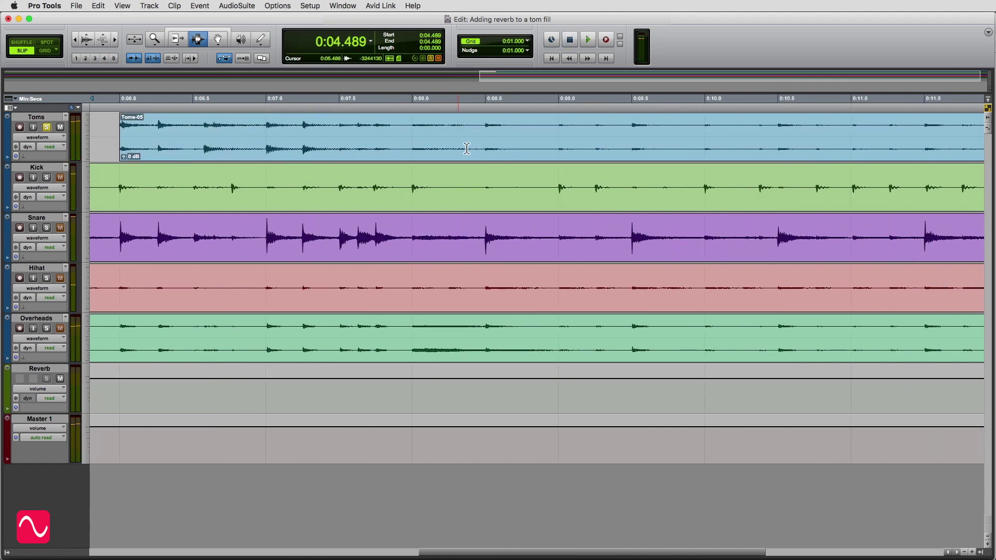
{"action": "left_click", "coordinate": [116, 144]}
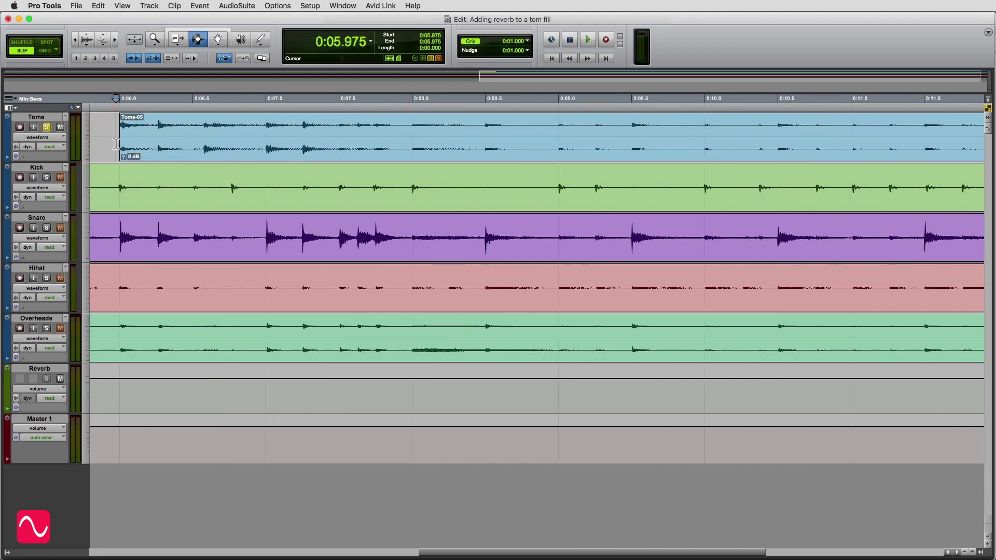
{"action": "key", "text": "space"}
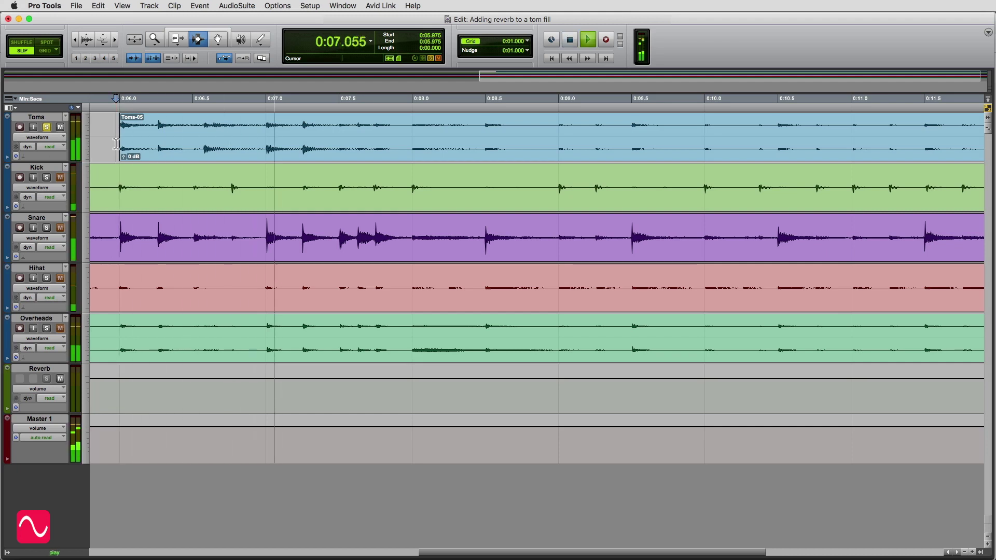
{"action": "key", "text": "space"}
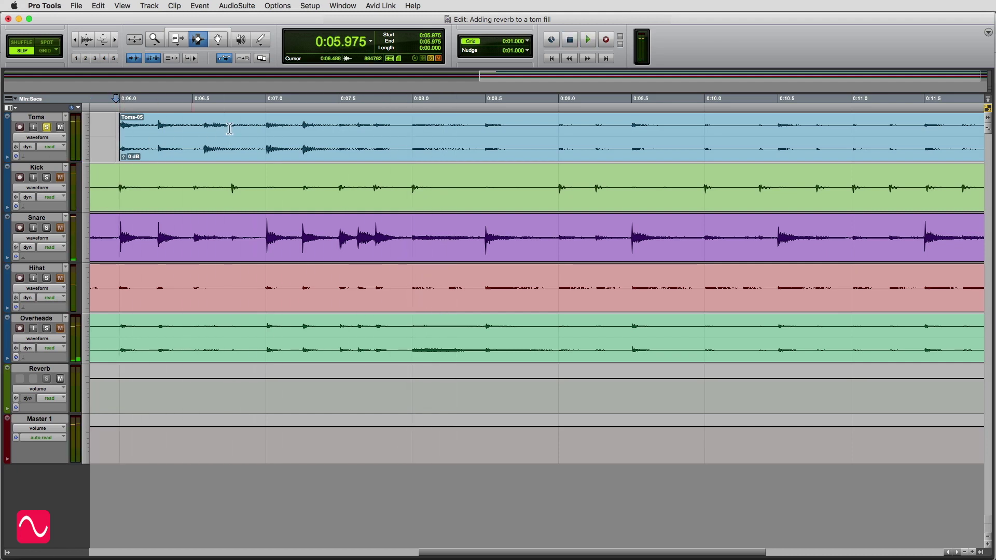
Split the Toms clip at 7.989 s, after the fill, and switch to the Grabber tool
{"action": "left_click", "coordinate": [411, 127]}
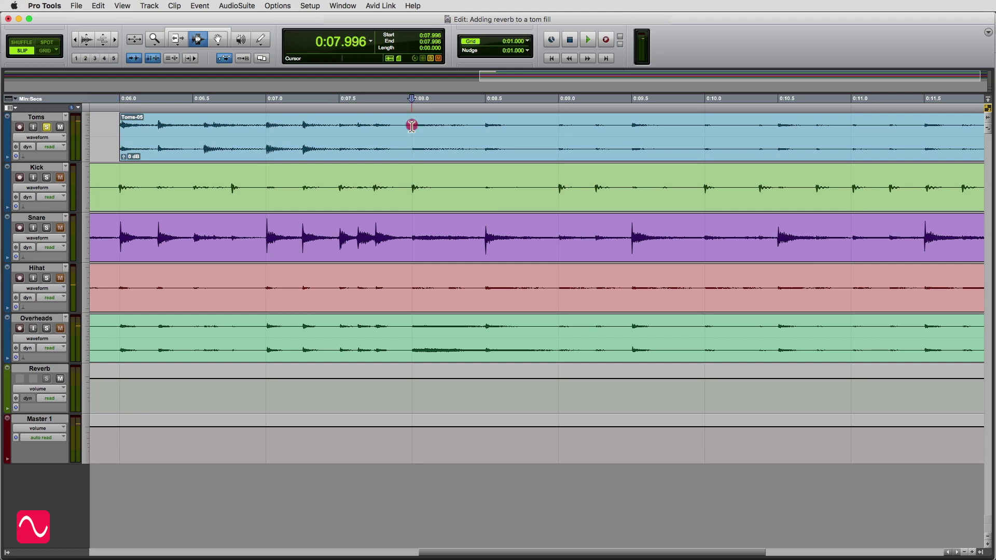
{"action": "left_click", "coordinate": [410, 126]}
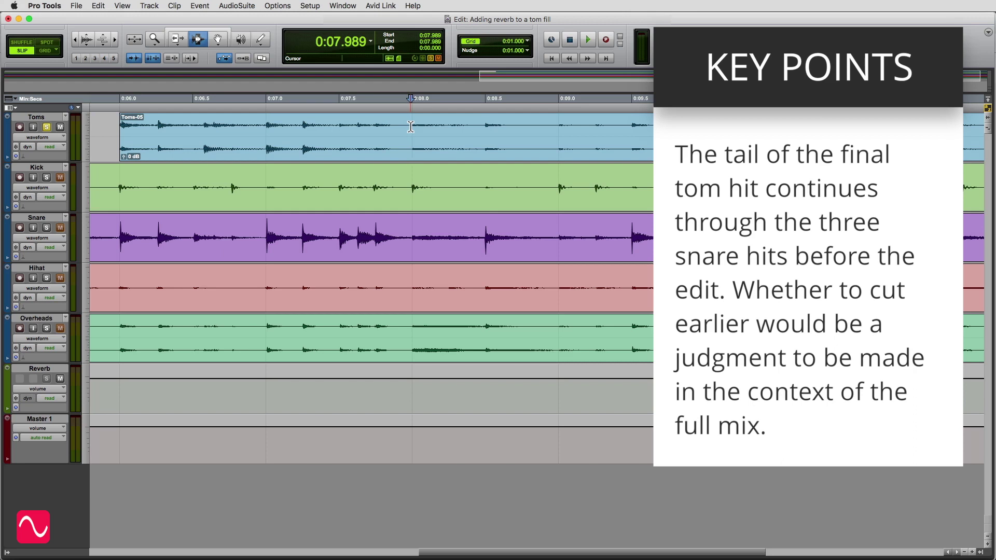
{"action": "key", "text": "super+e"}
{"action": "key", "text": "F8"}
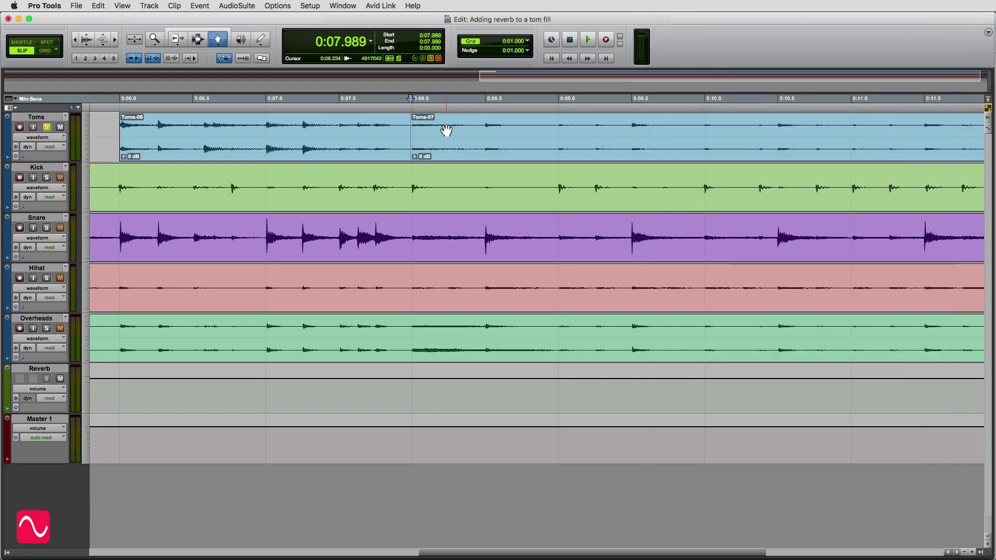
Delete the leftover Toms clip after 7.989 s and play from 6.776 s to check how the fill ends
{"action": "left_click", "coordinate": [448, 138]}
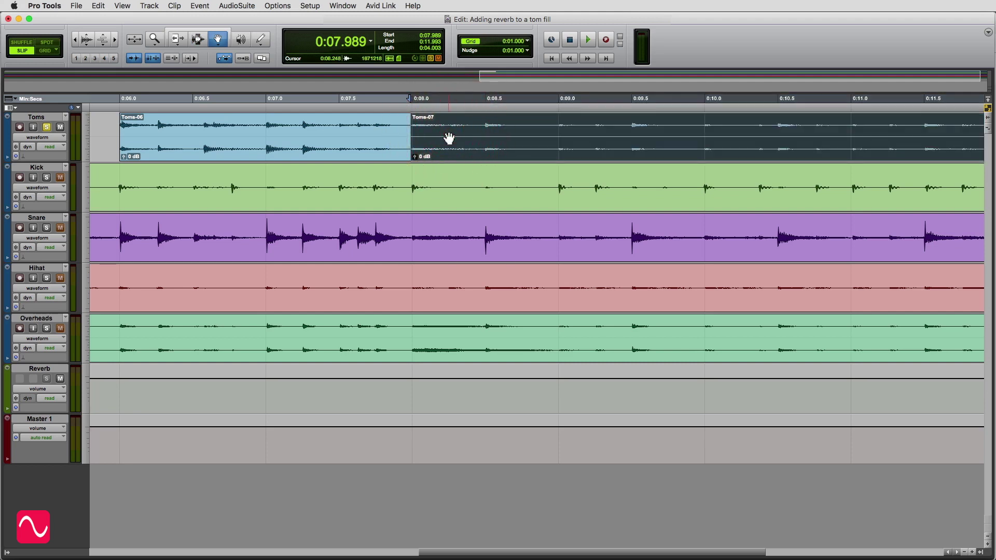
{"action": "key", "text": "Delete"}
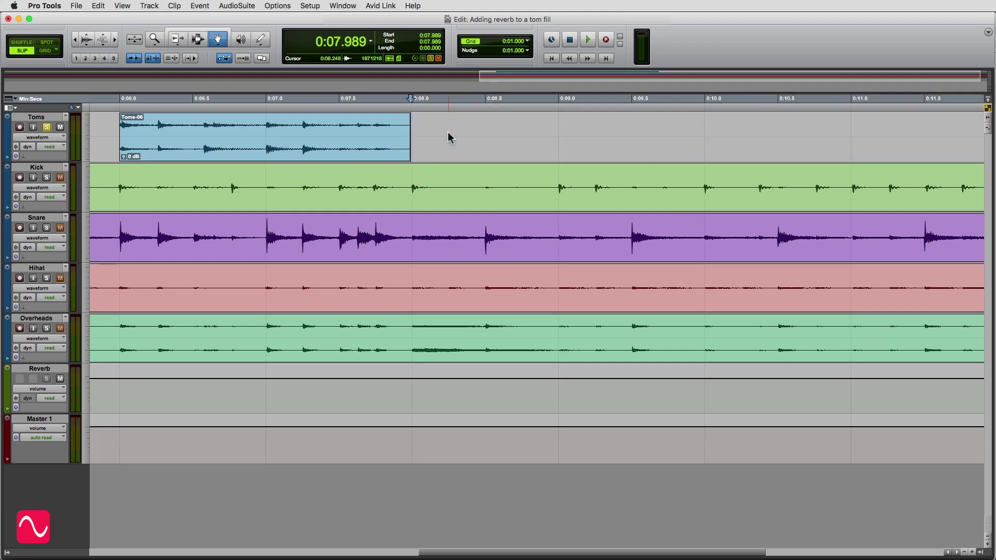
{"action": "left_click", "coordinate": [233, 109]}
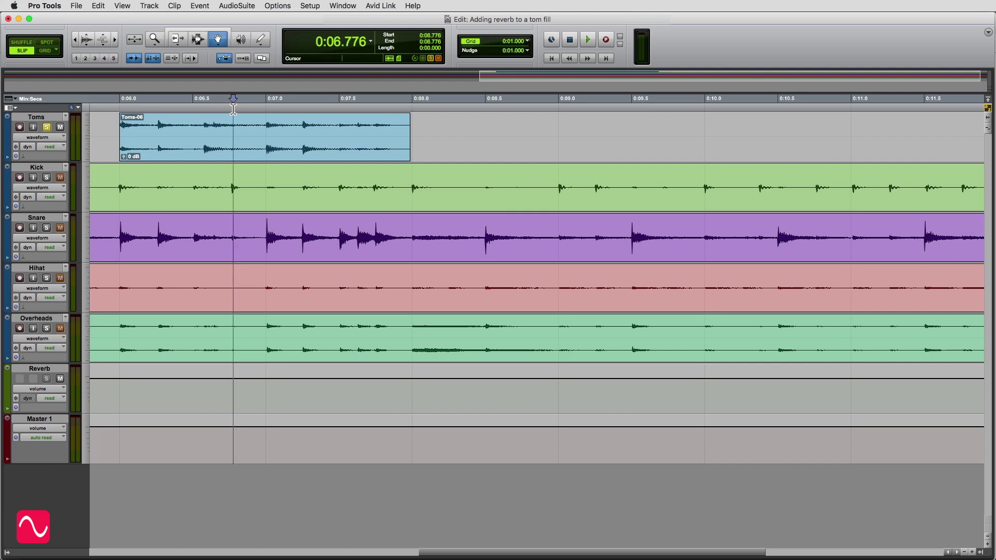
{"action": "key", "text": "space"}
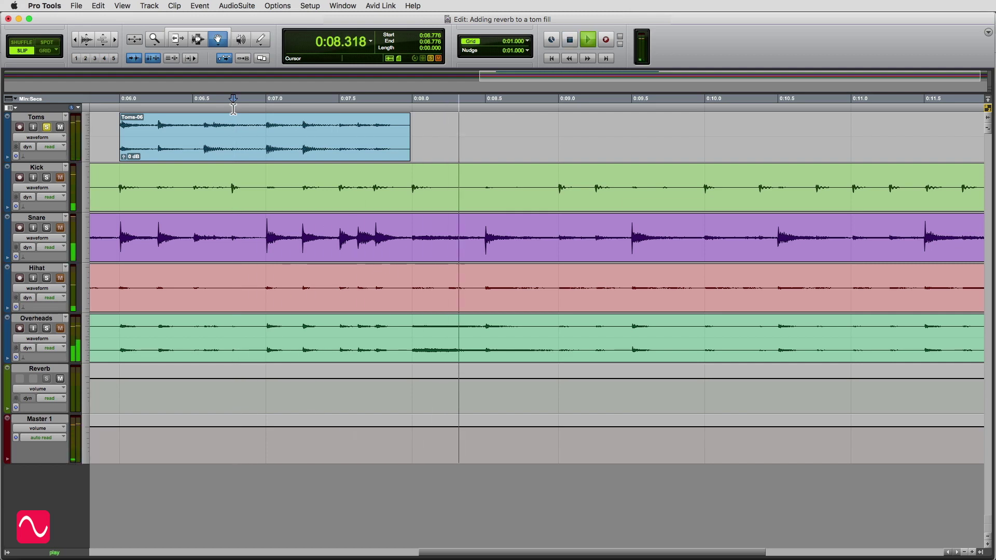
{"action": "key", "text": "space"}
Add a short fade-out at the end of the Toms clip, using a selection from 7.971 s to 8.003 s
{"action": "left_click", "coordinate": [201, 42]}
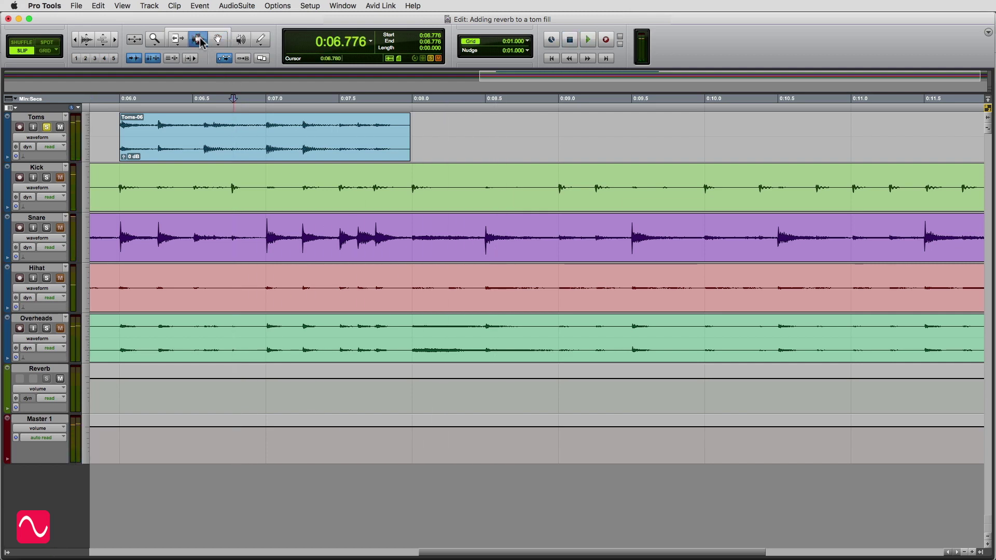
{"action": "left_click", "coordinate": [408, 126]}
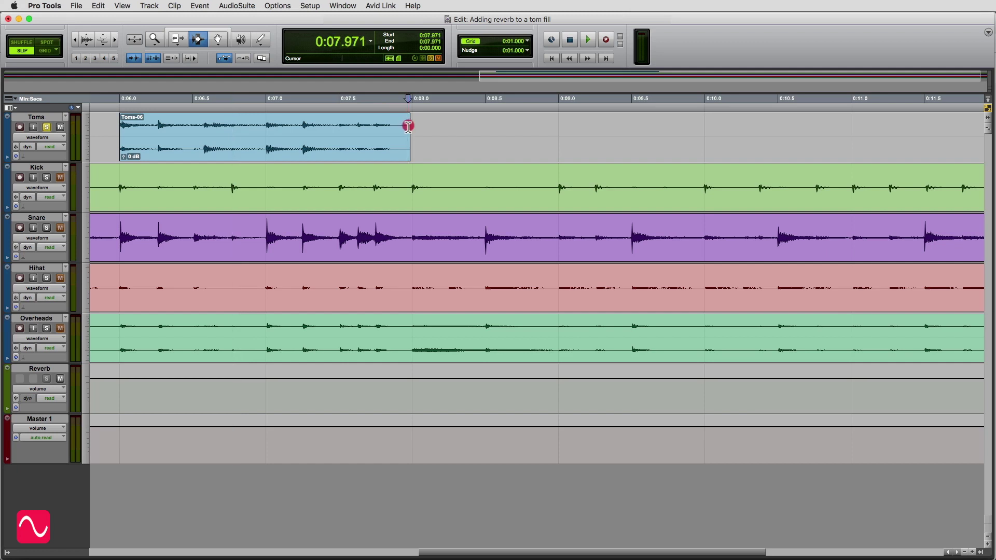
{"action": "left_click_drag", "start_coordinate": [408, 126], "coordinate": [412, 128]}
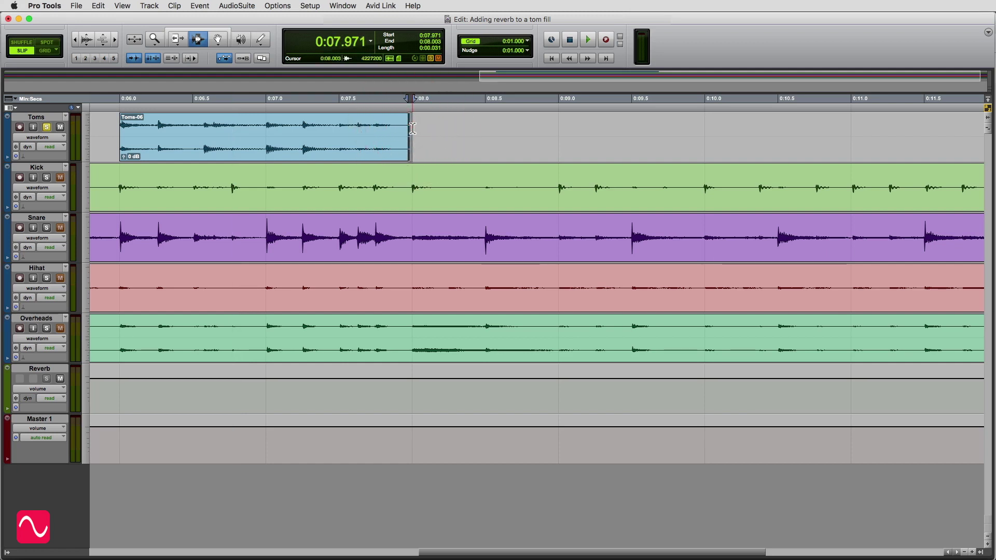
Play the soloed Toms track from 7.713 s to check the faded ending, and from 5.947 s to check the start
{"action": "left_click", "coordinate": [370, 129]}
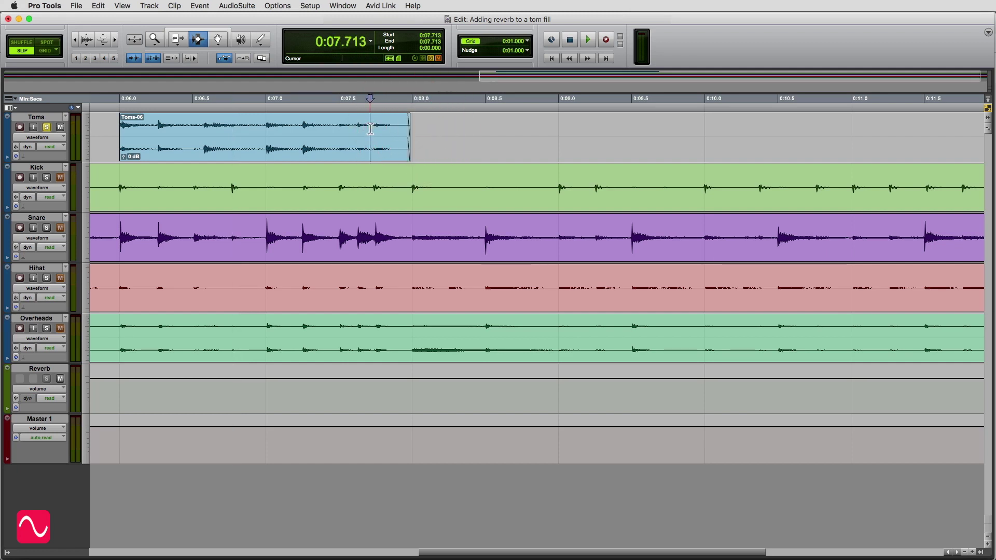
{"action": "key", "text": "space"}
{"action": "key", "text": "space"}
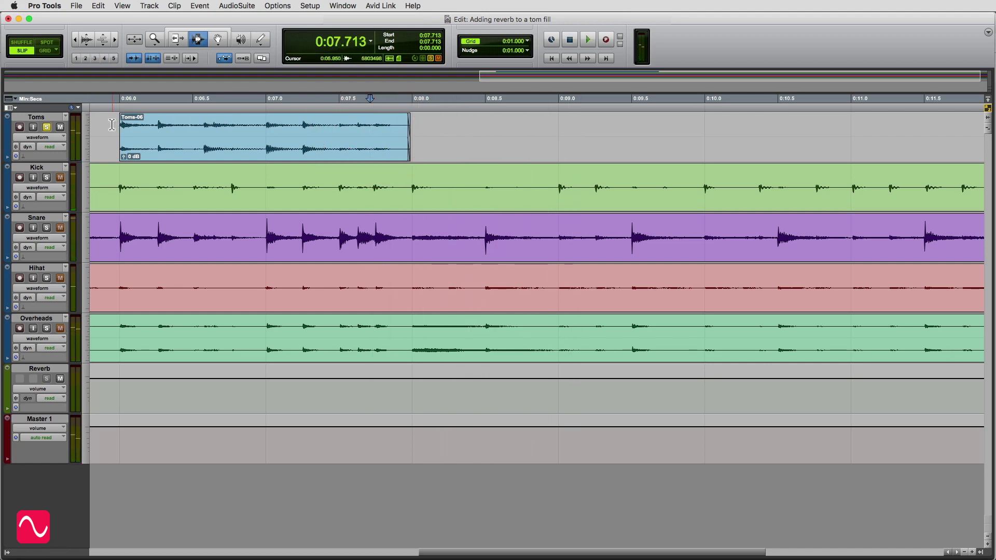
{"action": "left_click", "coordinate": [111, 125]}
{"action": "key", "text": "space"}
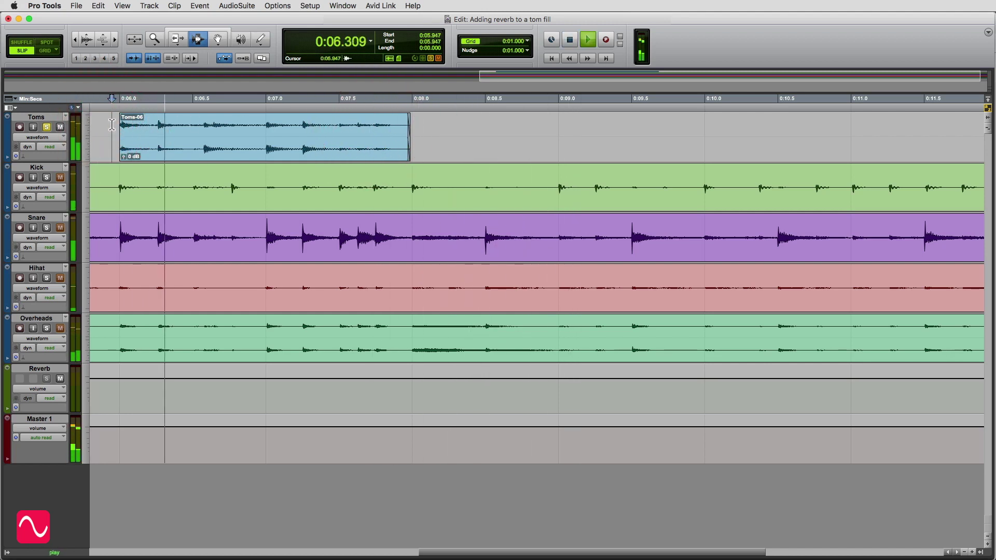
{"action": "key", "text": "space"}
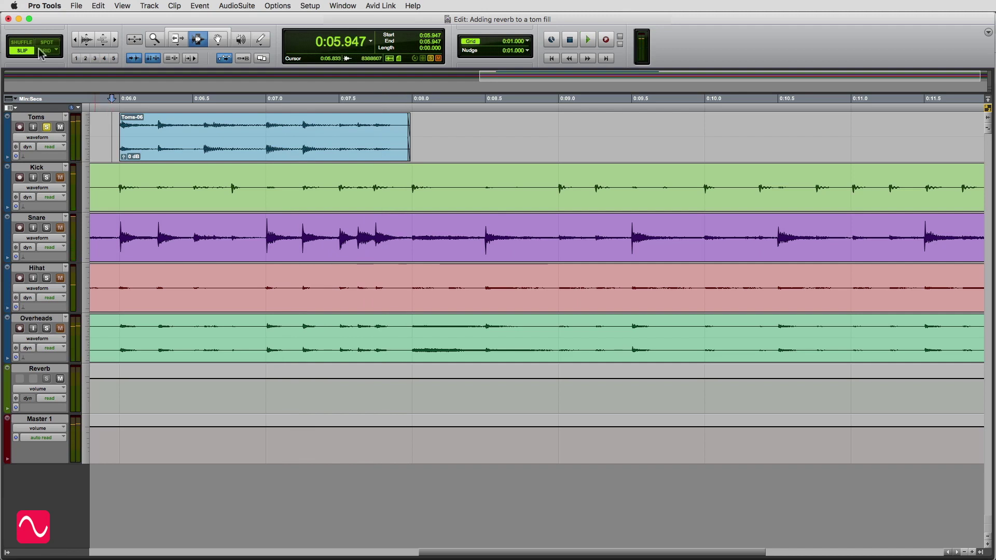
Unsolo the Toms track, fit the whole session in view, and play all the drums from 0:00.000
{"action": "left_click", "coordinate": [47, 128]}
{"action": "left_click", "coordinate": [46, 127]}
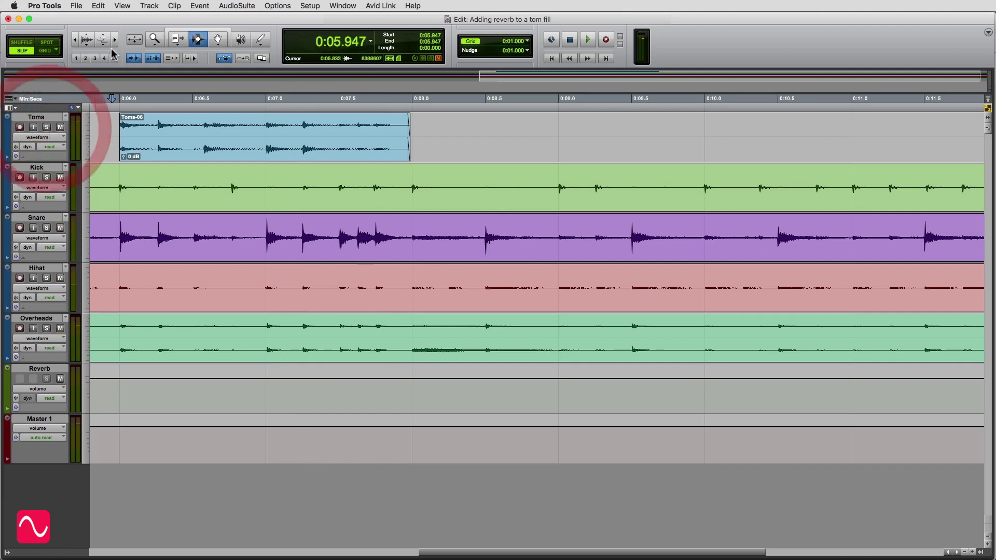
{"action": "double_click", "coordinate": [154, 40]}
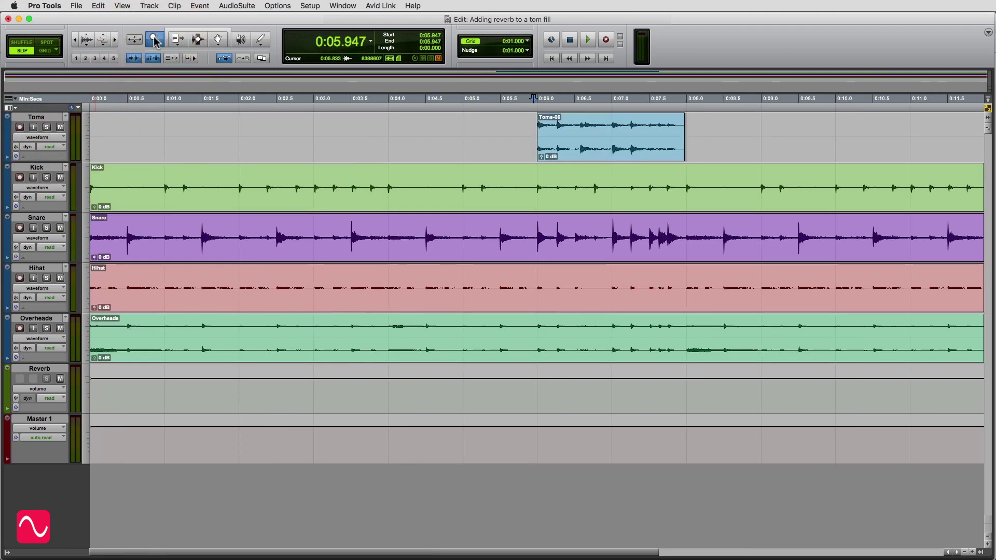
{"action": "key", "text": "Return"}
{"action": "key", "text": "space"}
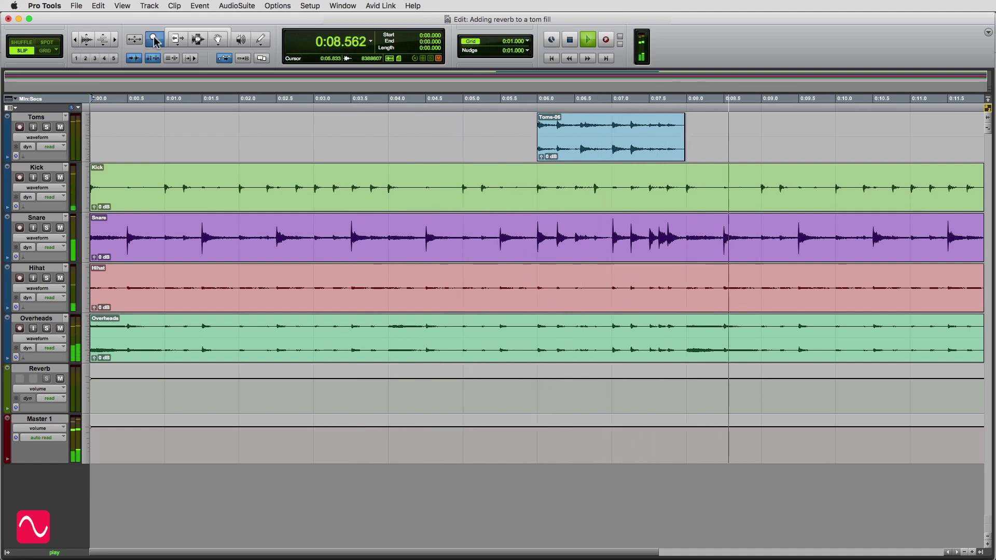
{"action": "key", "text": "space"}
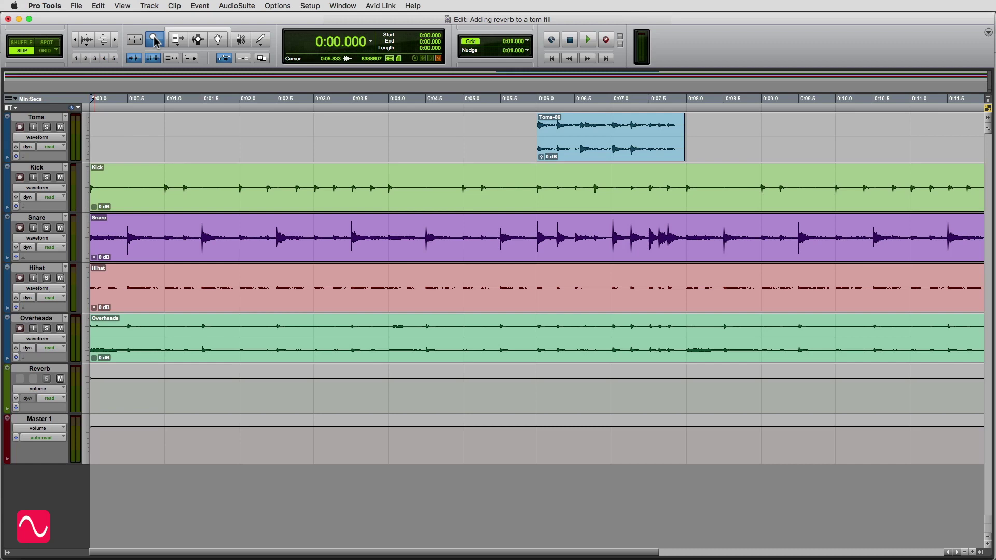
From the Mix window, open the Reverb track's Altiverb 7 plug-in and the Toms track's Bus 1-2 send, and return to the Edit window
{"action": "key", "text": "super+equal"}
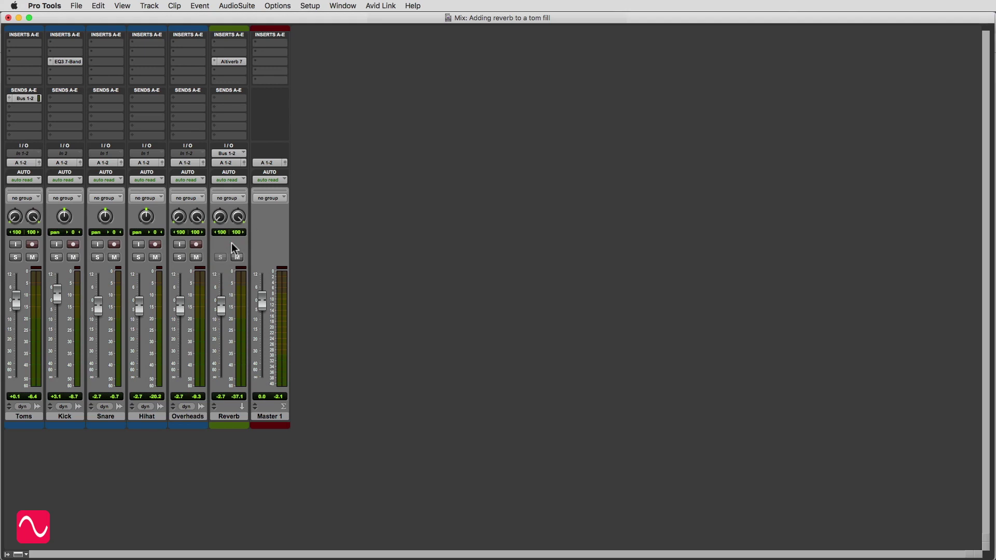
{"action": "left_click", "coordinate": [229, 61]}
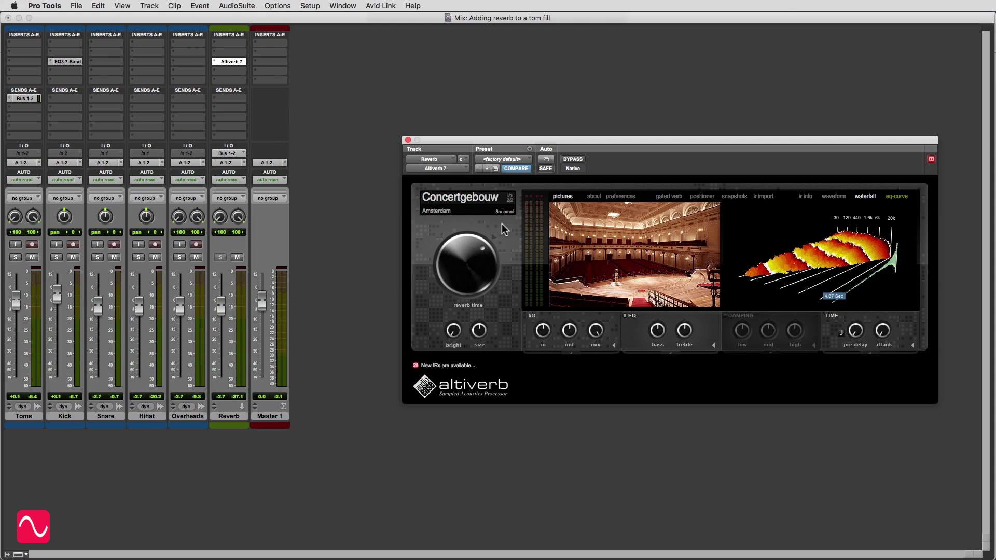
{"action": "left_click", "coordinate": [24, 99]}
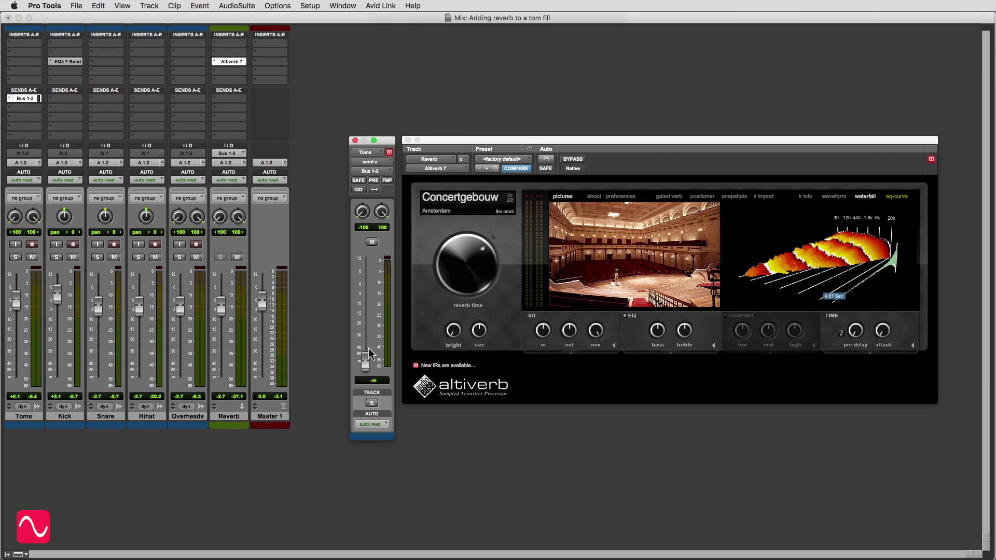
{"action": "left_click_drag", "start_coordinate": [363, 365], "coordinate": [381, 380]}
{"action": "key", "text": "super+equal"}
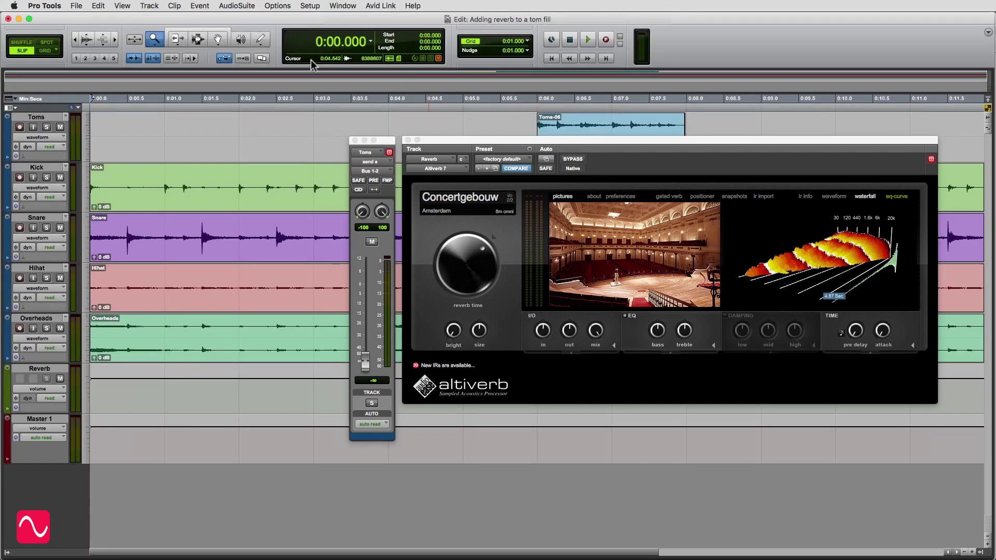
Solo the Toms track and play the tom fill from 5.961 s with the reverb send fully down
{"action": "left_click", "coordinate": [198, 40]}
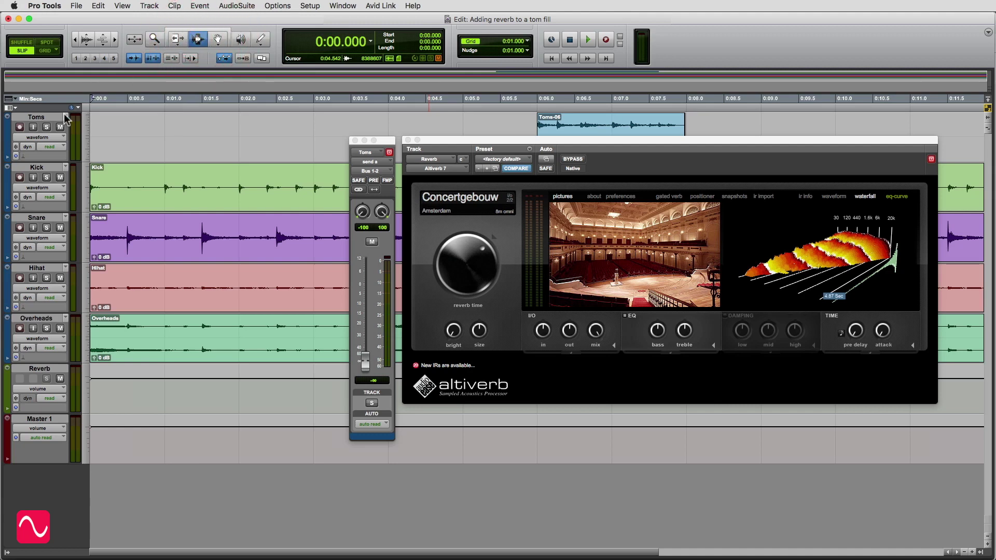
{"action": "left_click", "coordinate": [46, 127]}
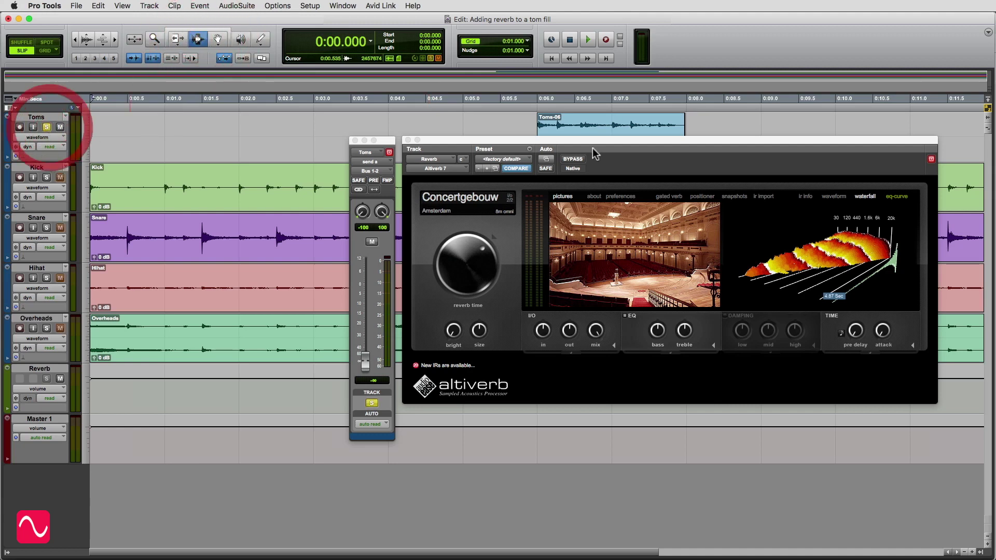
{"action": "left_click", "coordinate": [535, 127]}
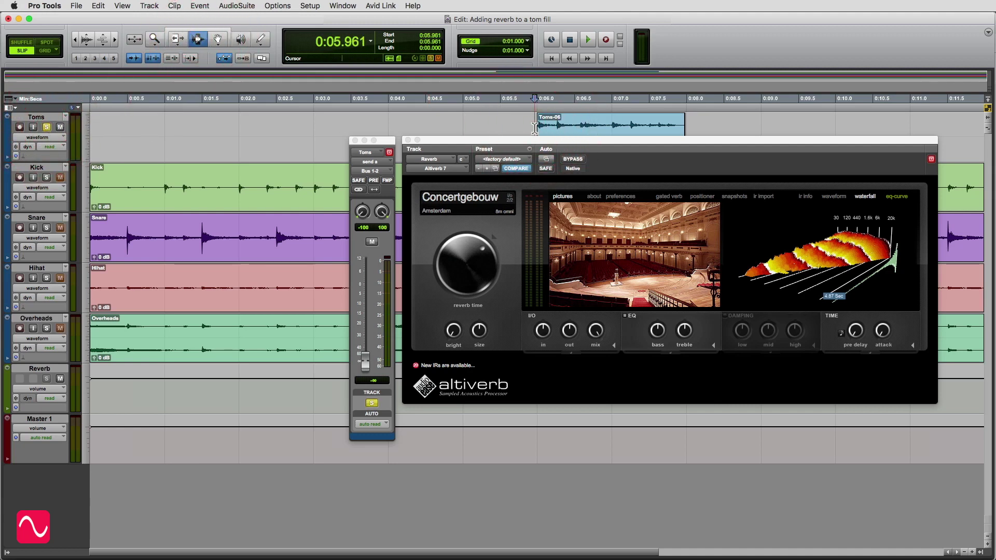
{"action": "key", "text": "space"}
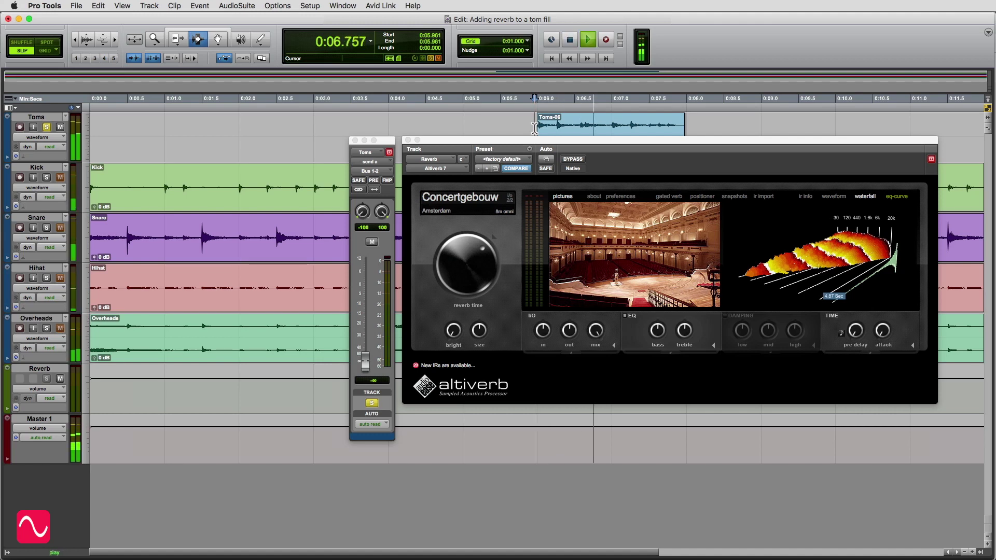
{"action": "key", "text": "space"}
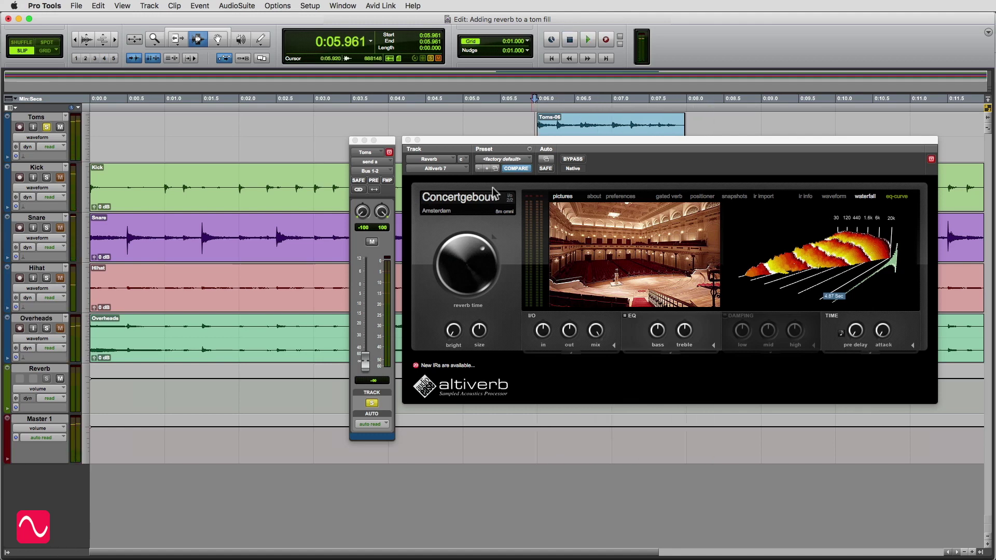
Select the Reverb track, clear and restore the Toms solo, and play the dry fill from 5.955 s
{"action": "left_click", "coordinate": [50, 371]}
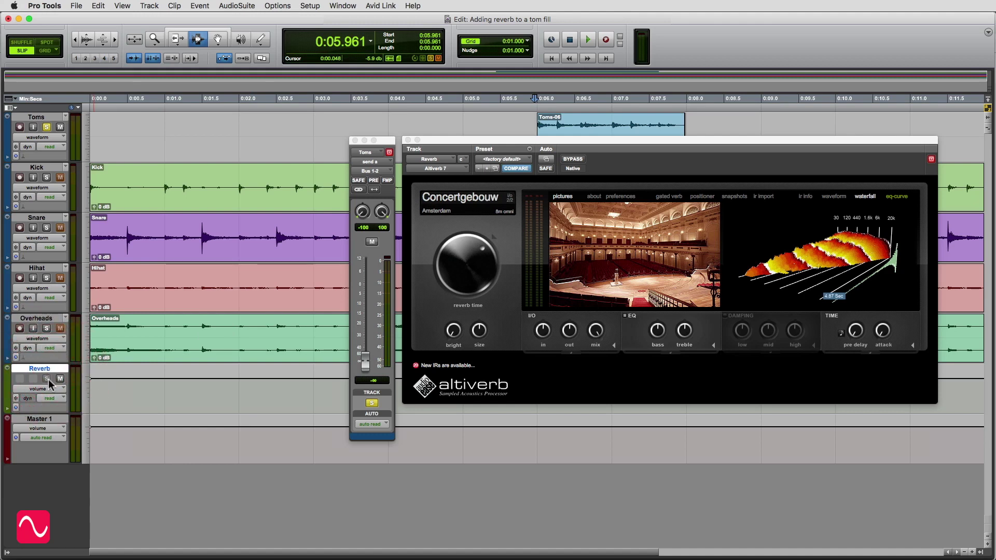
{"action": "left_click", "coordinate": [47, 379], "text": "alt"}
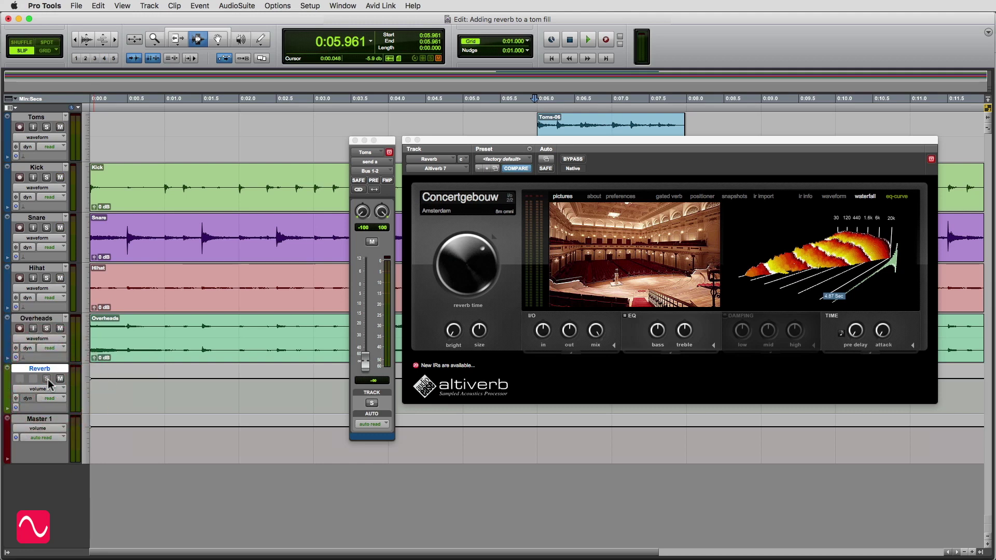
{"action": "left_click", "coordinate": [46, 128]}
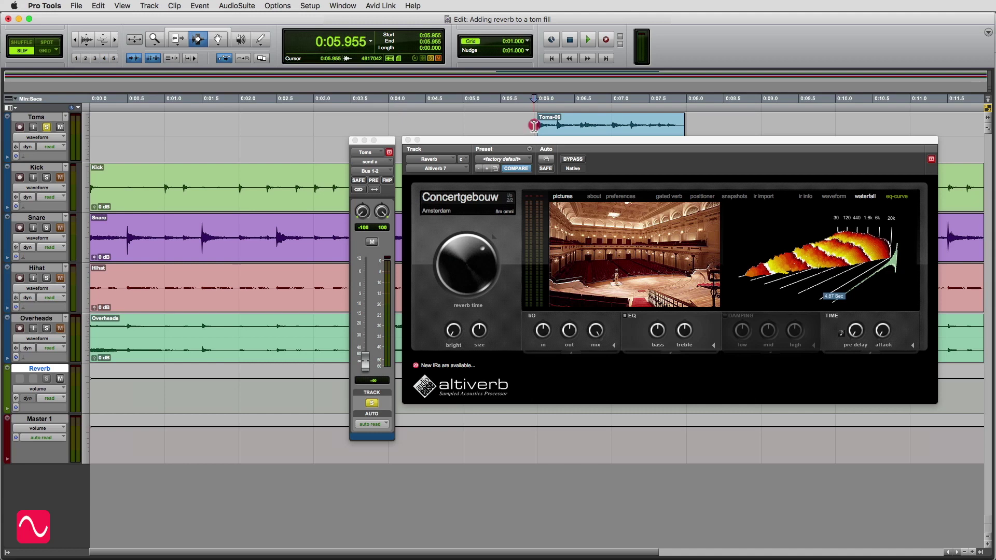
{"action": "left_click", "coordinate": [534, 126]}
{"action": "key", "text": "space"}
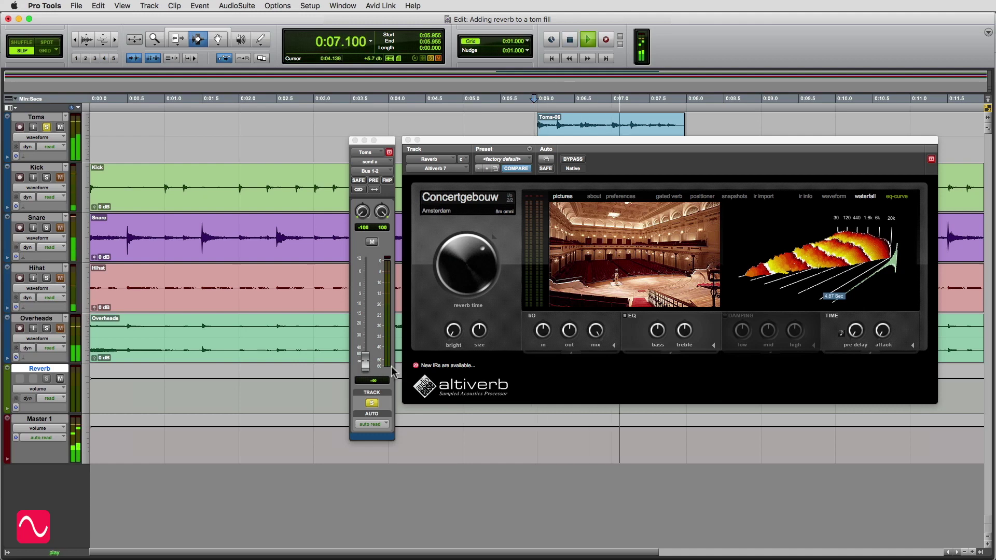
{"action": "key", "text": "space"}
Raise the Toms track's Bus 1-2 send to -8.9 dB and listen to the fill with reverb
{"action": "left_click_drag", "start_coordinate": [369, 368], "coordinate": [367, 303]}
{"action": "key", "text": "space"}
{"action": "key", "text": "space"}
{"action": "key", "text": "space"}
{"action": "key", "text": "space"}
{"action": "key", "text": "space"}
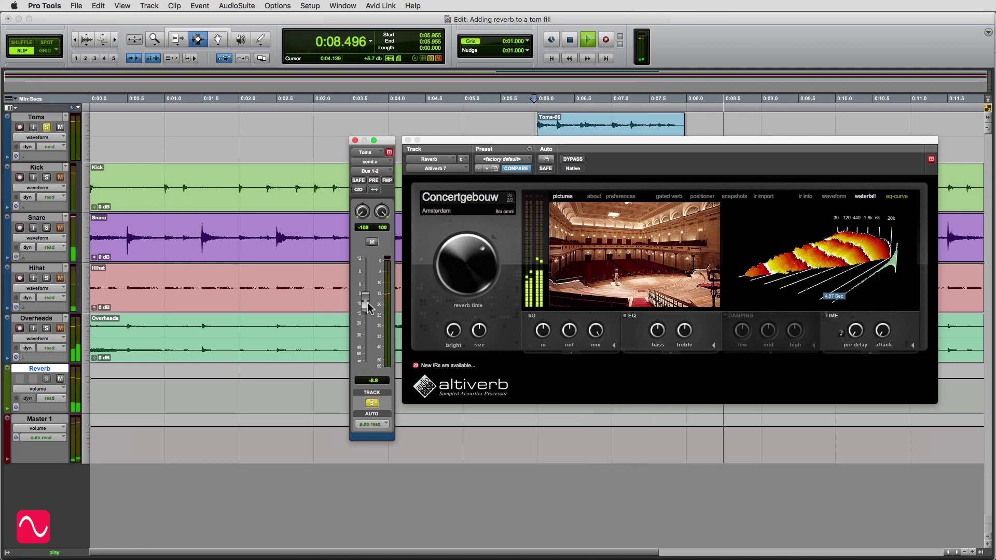
{"action": "key", "text": "space"}
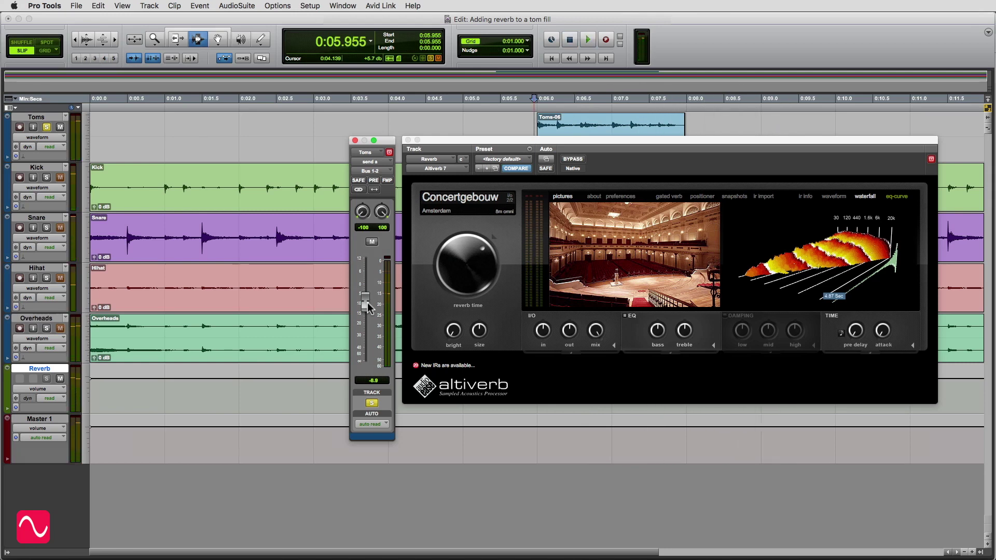
Lower the Toms track's Bus 1-2 send to about -25.6 dB and listen to the fill again
{"action": "left_click_drag", "start_coordinate": [367, 302], "coordinate": [366, 334]}
{"action": "key", "text": "space"}
{"action": "key", "text": "space"}
{"action": "key", "text": "space"}
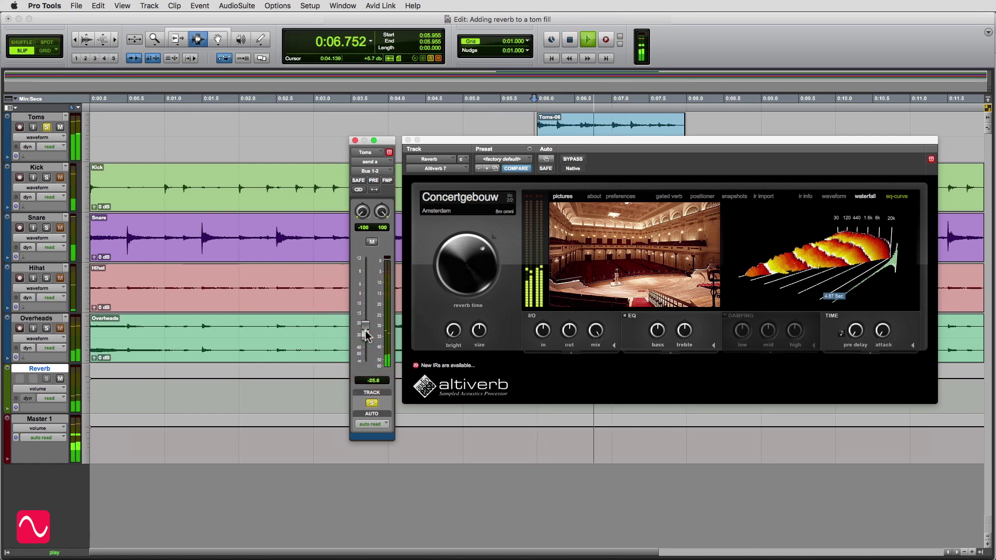
{"action": "key", "text": "space"}
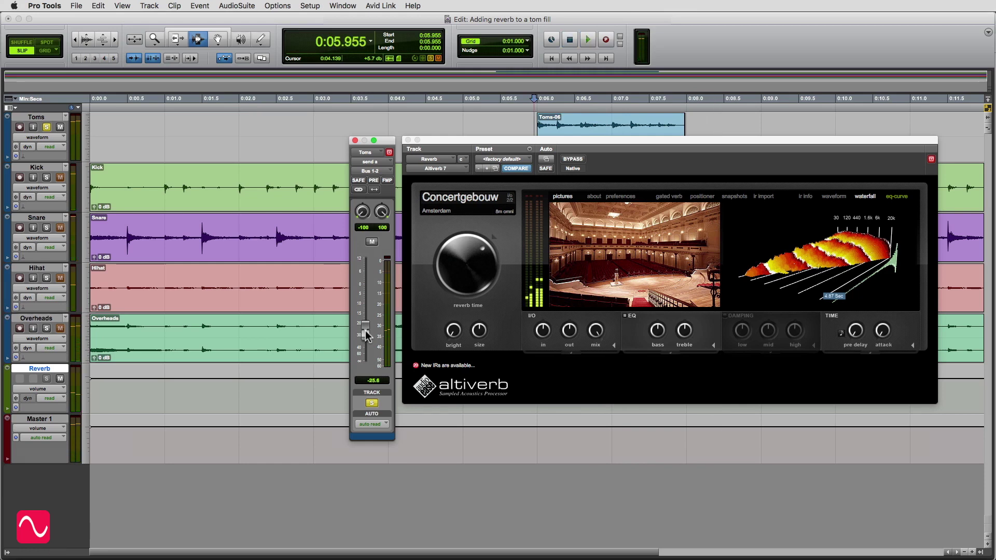
Set the Toms track's Bus 1-2 send to -23.9 dB, play the fill to check it, and unsolo Toms
{"action": "left_click_drag", "start_coordinate": [366, 335], "coordinate": [366, 334]}
{"action": "key", "text": "space"}
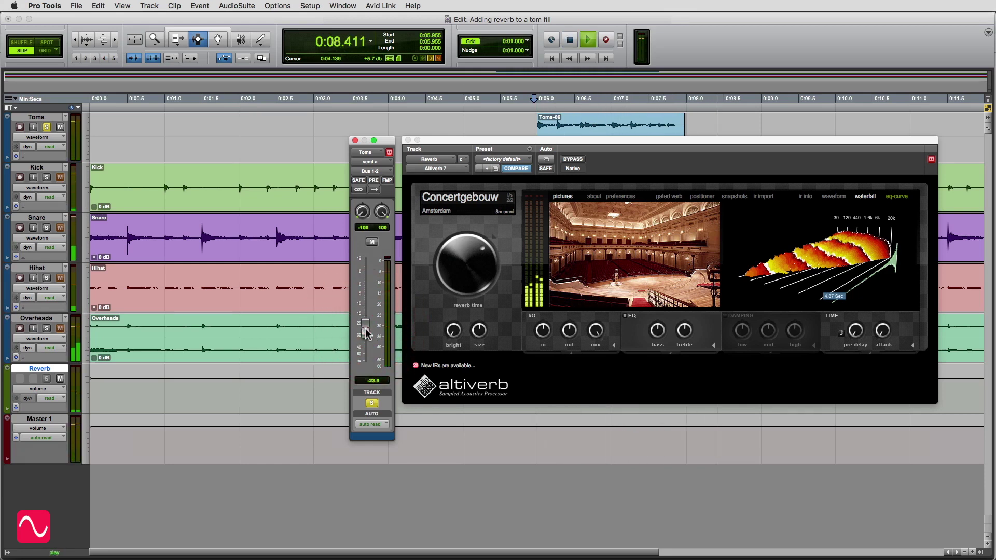
{"action": "key", "text": "space"}
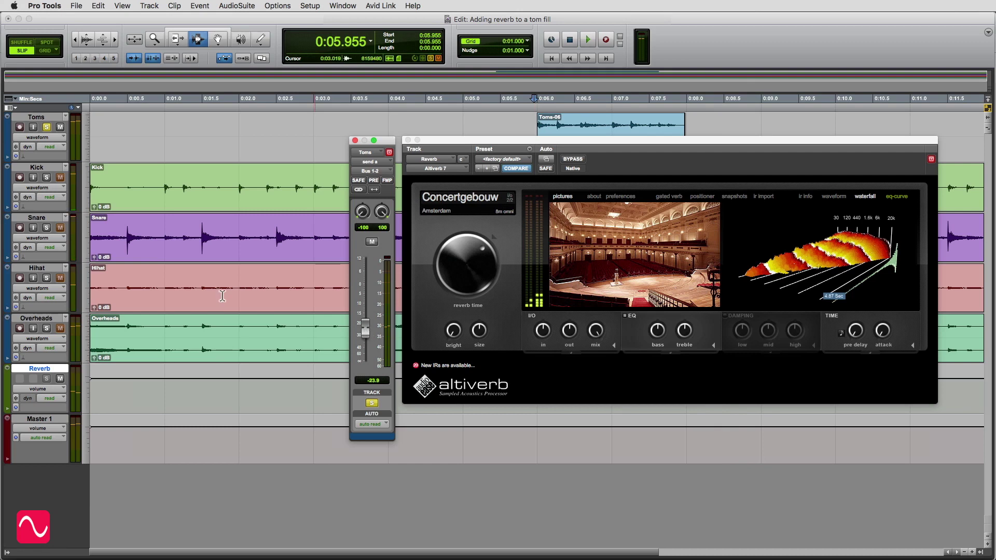
{"action": "left_click", "coordinate": [46, 127]}
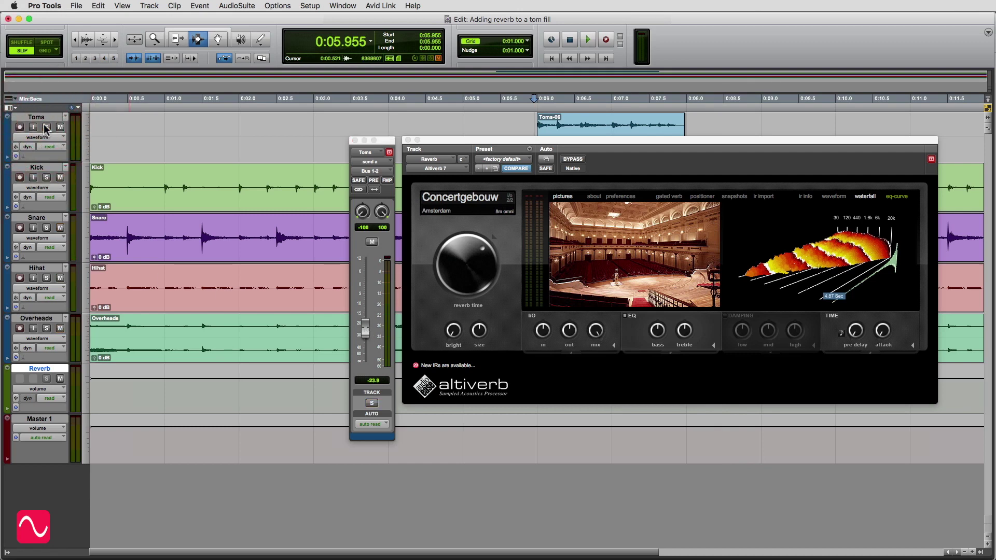
Raise the Toms track's Bus 1-2 send to about -19.8 dB, playing the fill in the full drum mix before and after the change
{"action": "key", "text": "space"}
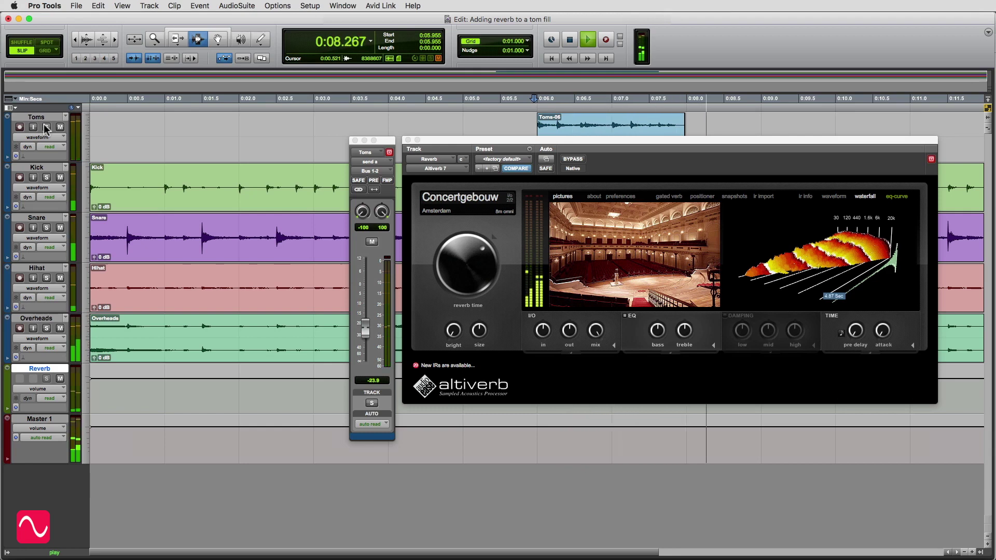
{"action": "key", "text": "space"}
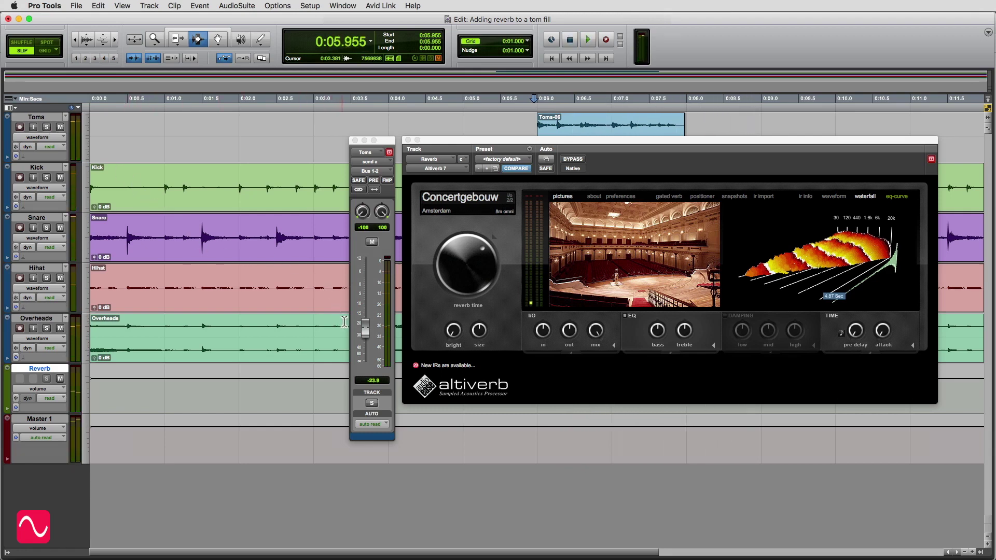
{"action": "left_click_drag", "start_coordinate": [365, 331], "coordinate": [366, 326]}
{"action": "key", "text": "space"}
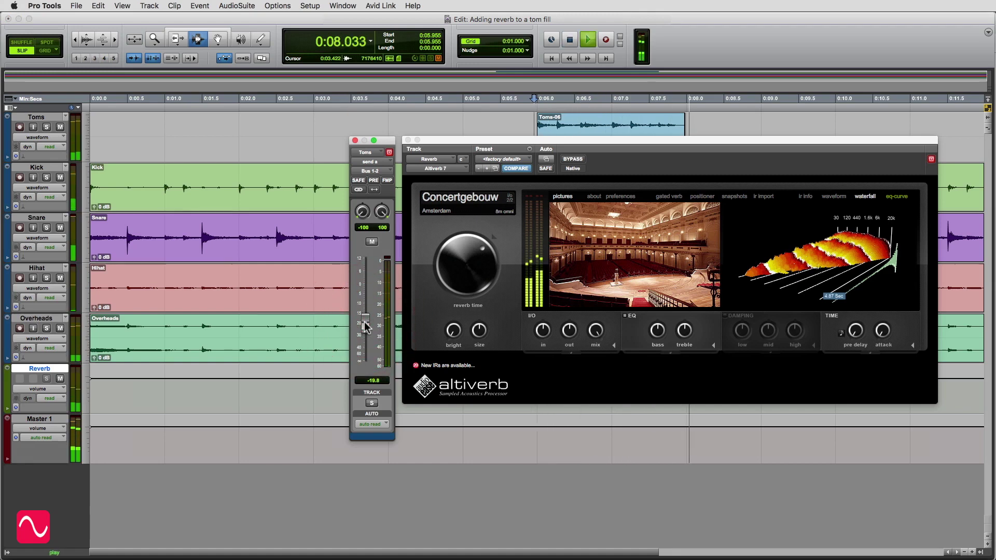
{"action": "key", "text": "space"}
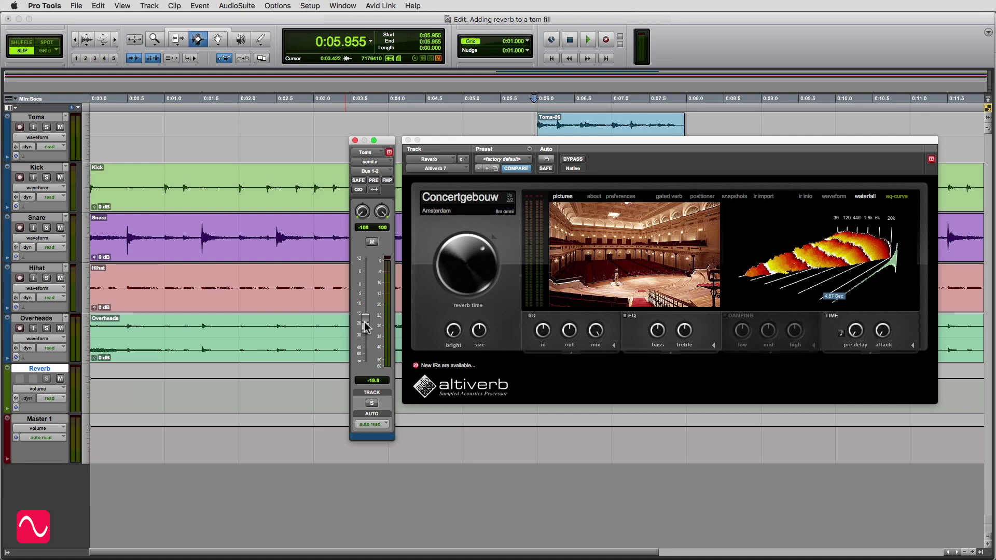
Return to the session start and play the full drum mix through the tom fill
{"action": "key", "text": "Return"}
{"action": "key", "text": "space"}
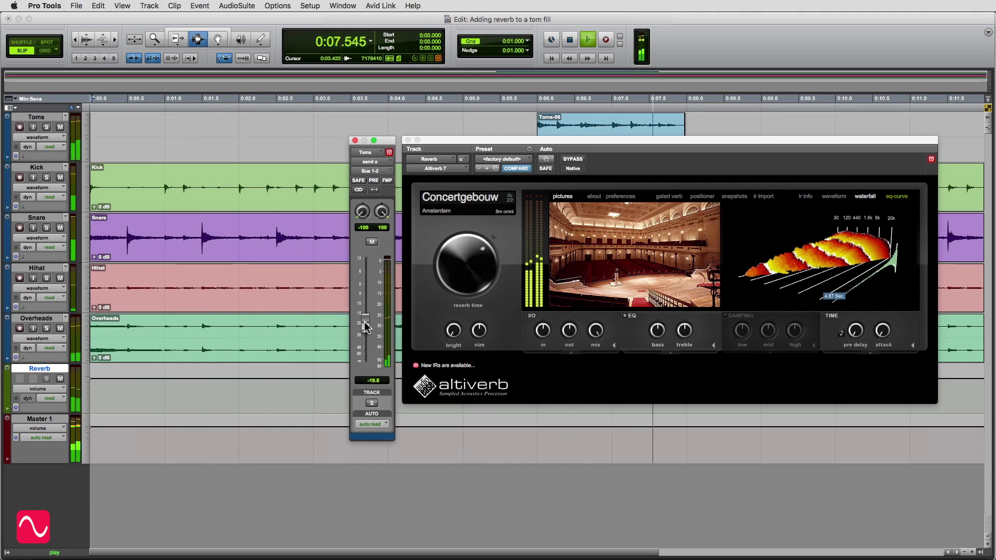
{"action": "key", "text": "space"}
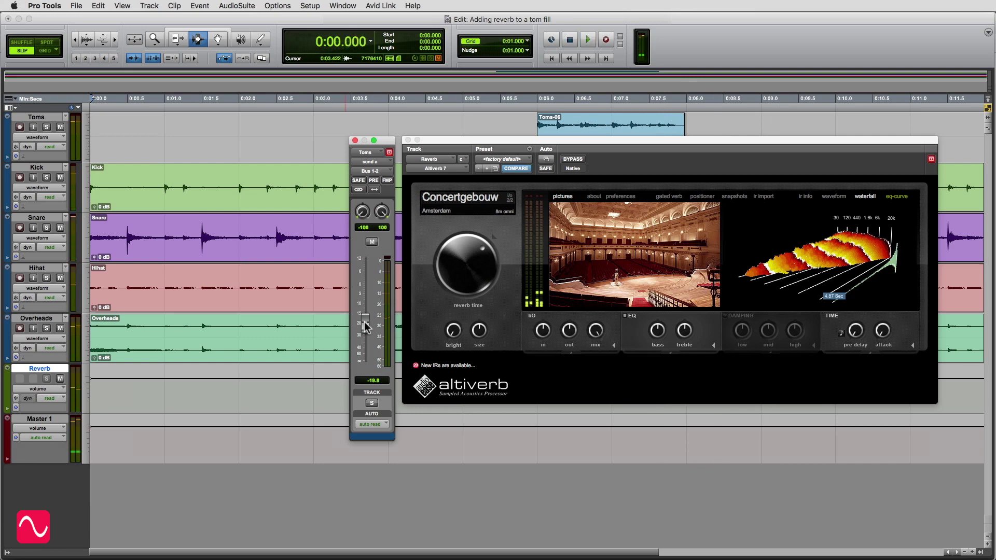